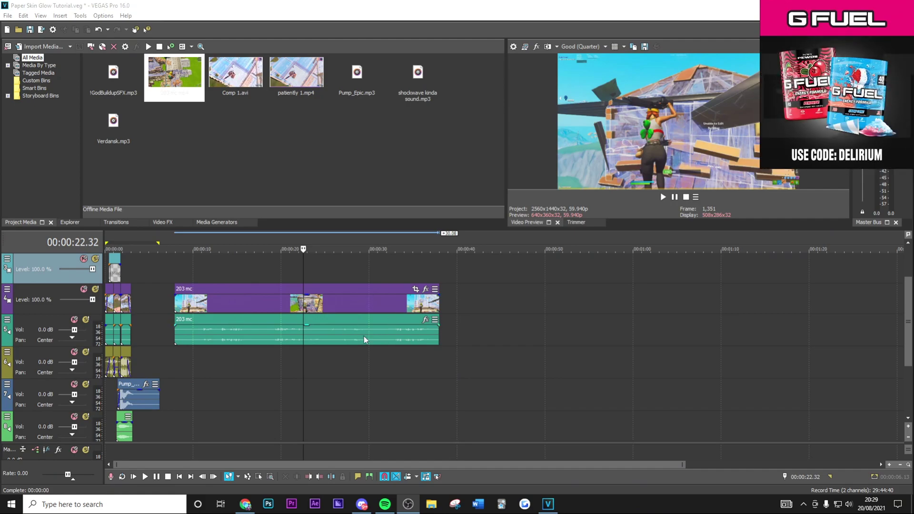
Place the timeline cursor on the frame where the 203 shot hits in the clip, at 00:00:35.28.
scroll(369, 330, "up", 3)
scroll(524, 283, "up", 2)
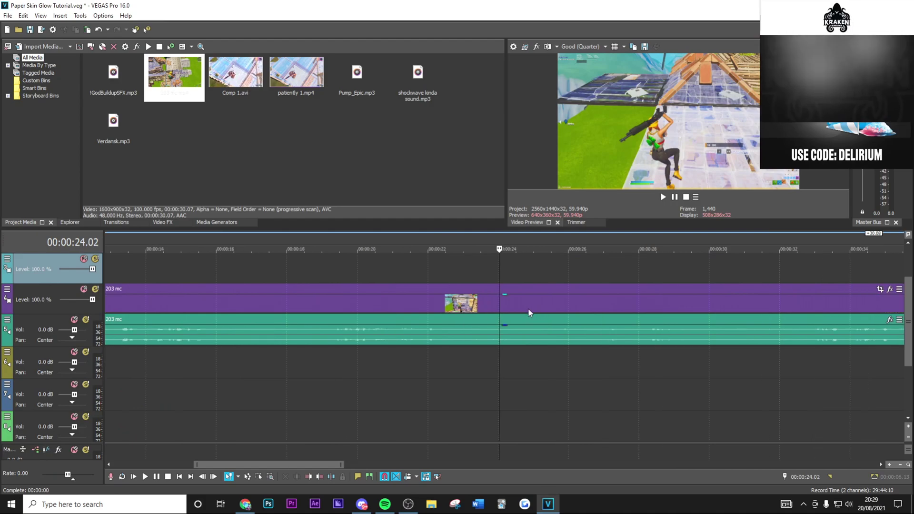
scroll(546, 319, "down", 2)
left_click(651, 269)
scroll(454, 284, "up", 2)
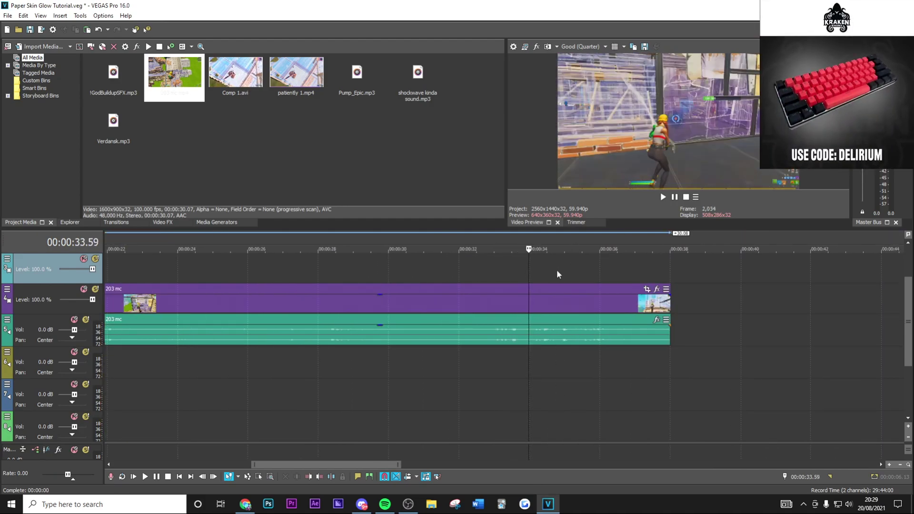
left_click(578, 276)
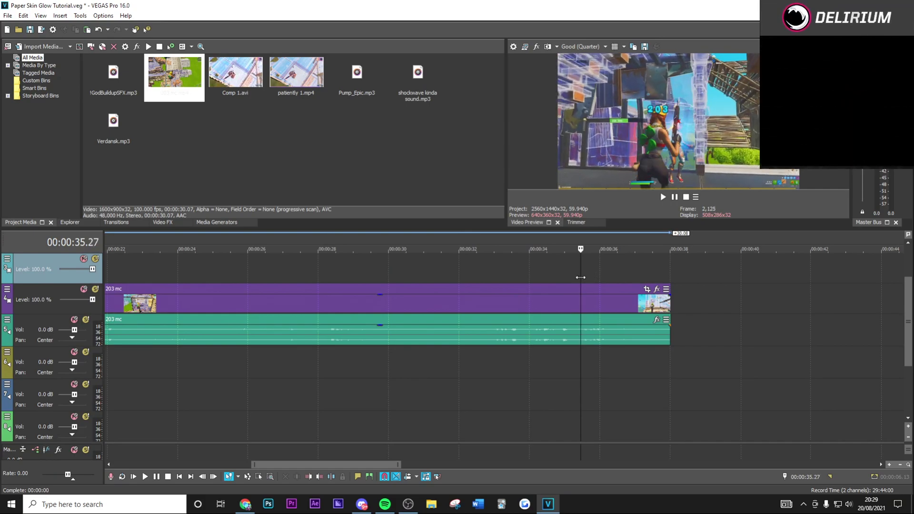
key("Left")
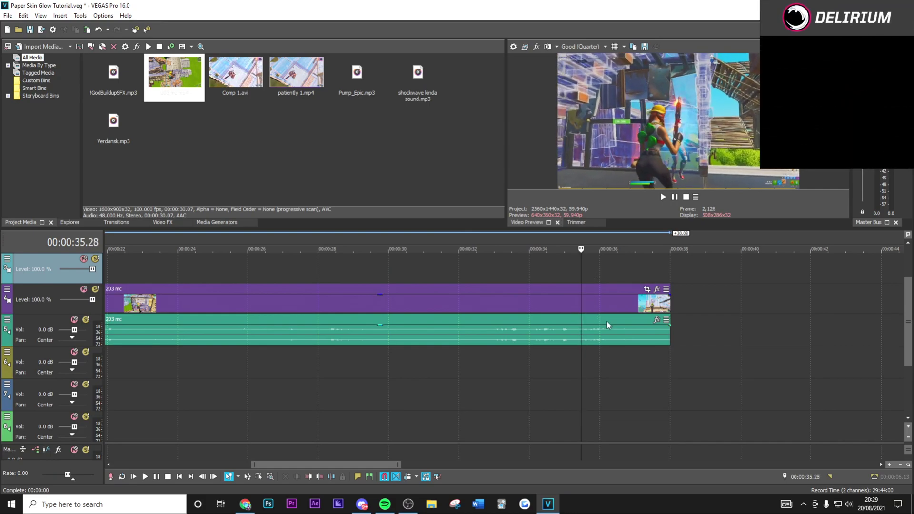
Move the cursor back 40 frames from the shot and split the 203 mc clip there.
left_click(800, 477)
type("-40")
key("Return")
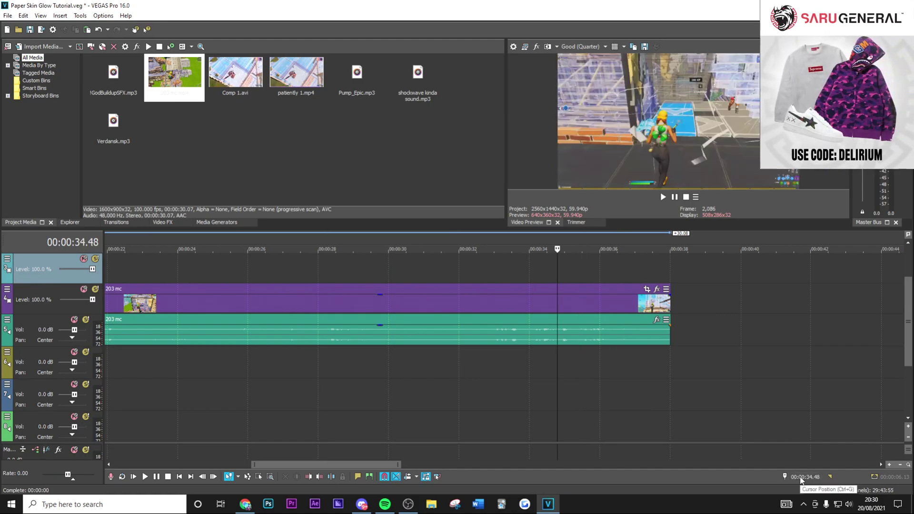
right_click(592, 315)
left_click(619, 312)
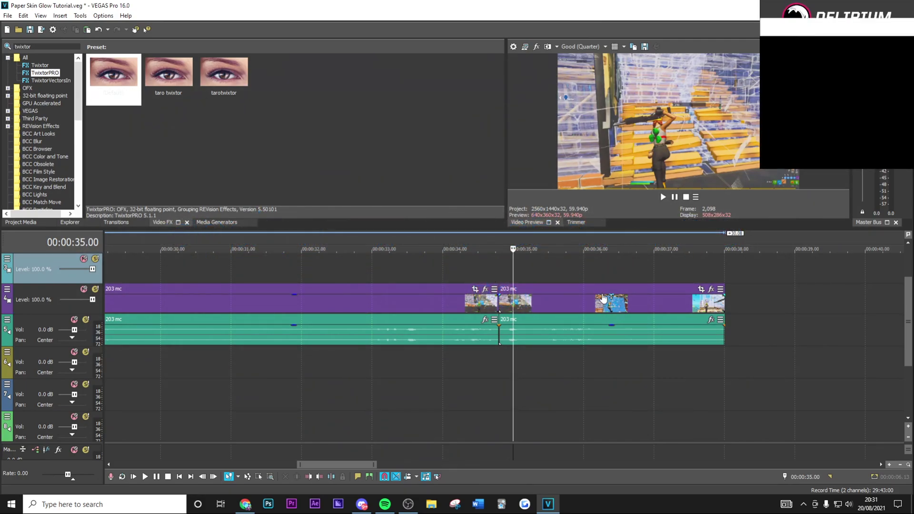
Apply the default TwixtorPRO preset to the second part of the clip and enable keyframing for Speed %.
left_click_drag(118, 79, 510, 295)
left_click(285, 142)
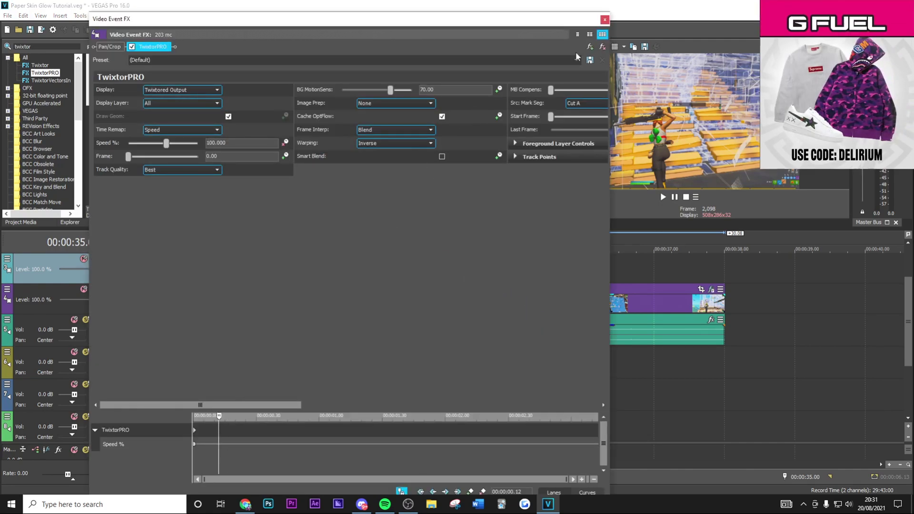
left_click(605, 19)
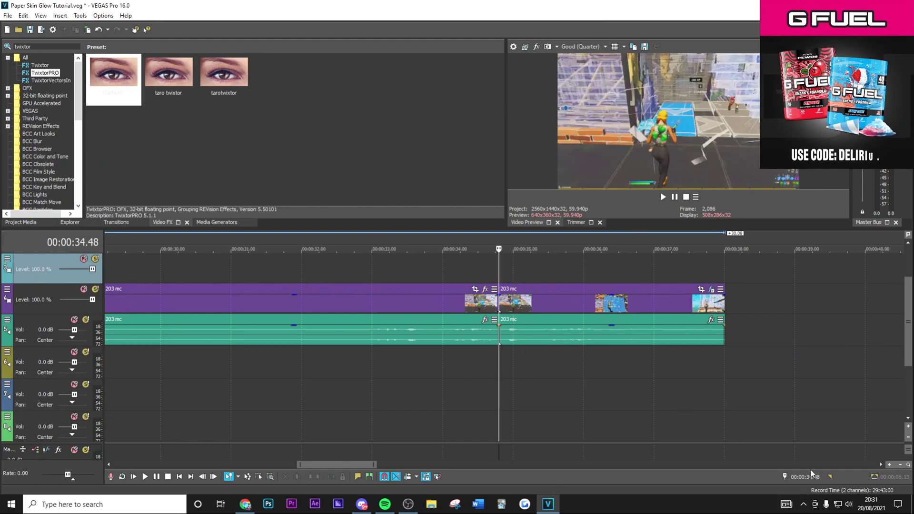
Add a Speed % keyframe of 50 to the second clip, 25 frames after its start.
type("5")
key("Return")
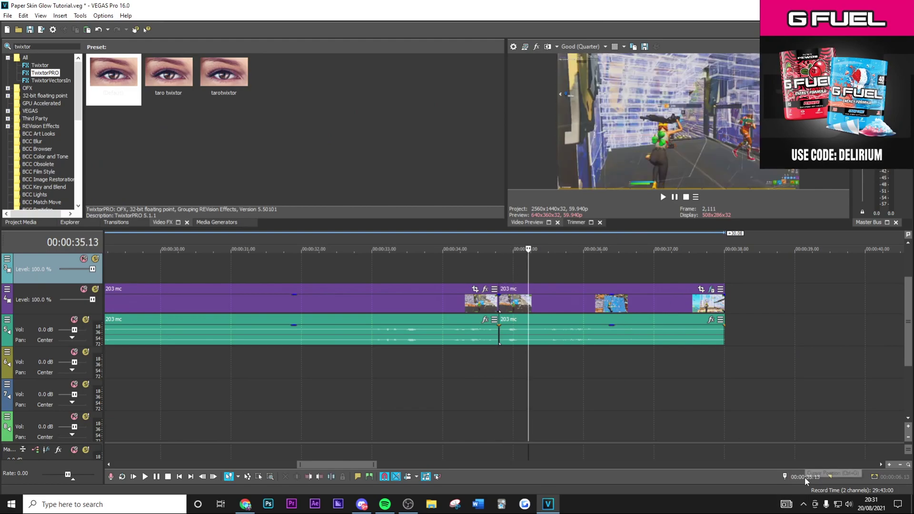
left_click(712, 290)
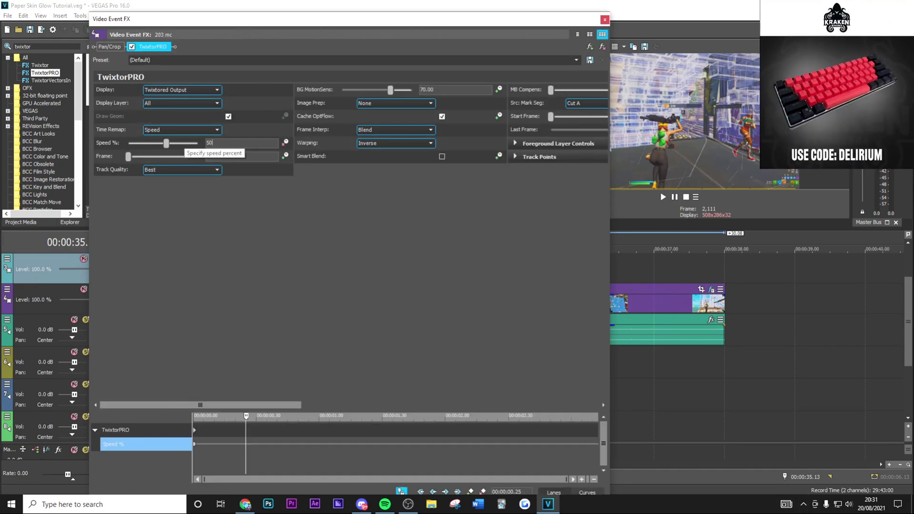
Find the frame of the shot in the slowed clip and set Speed % to 300 there, at 00:00:01.07.
left_click_drag(246, 417, 410, 422)
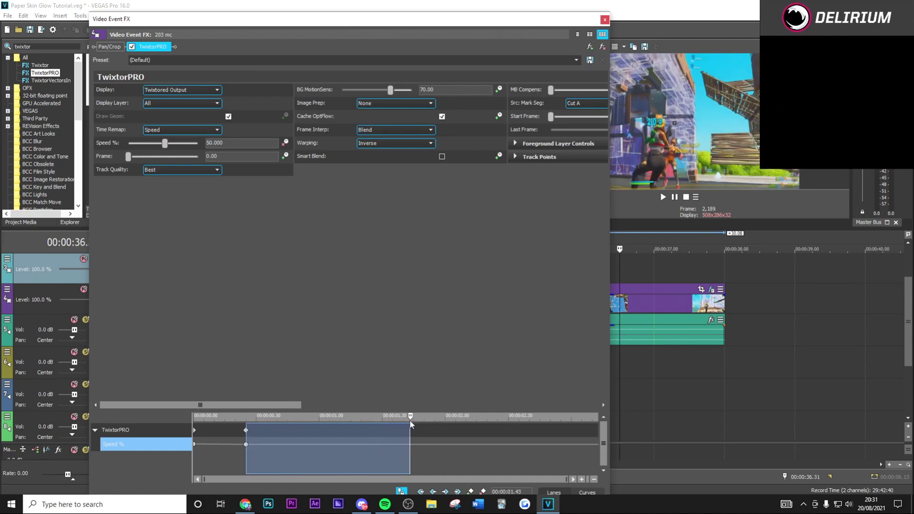
left_click(410, 422)
key("Left")
key("Left")
key("Left")
key("Left")
key("Left")
key("Left")
key("Left")
key("Left")
key("Left")
key("Left")
key("Left")
key("Left")
key("Left")
key("Left")
key("Left")
key("Left")
key("Left")
key("Left")
key("Left")
key("Left")
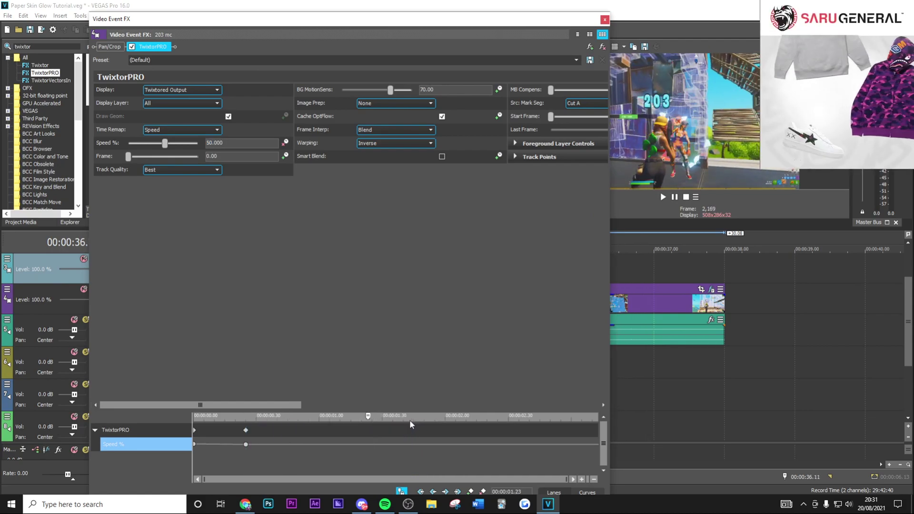
key("Left")
key("Left")
key("Left")
key("Left")
key("Left")
key("Left")
key("Left")
key("Left")
key("Left")
key("Left")
key("Left")
key("Left")
key("Left")
key("Left")
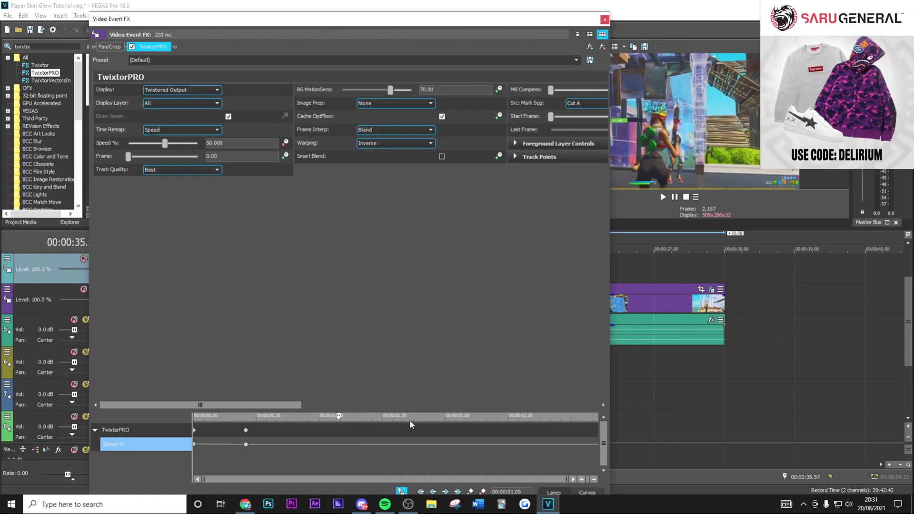
key("Right")
key("Right")
key("Left")
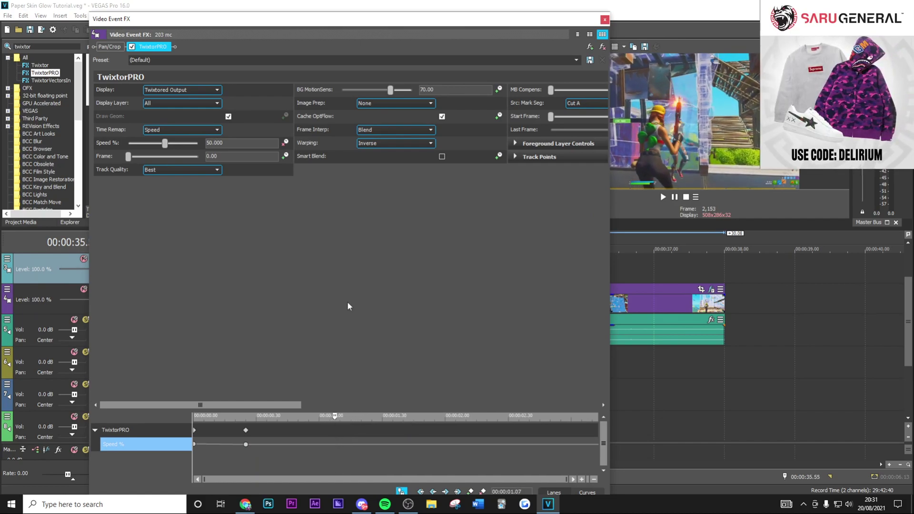
left_click(237, 143)
type("30")
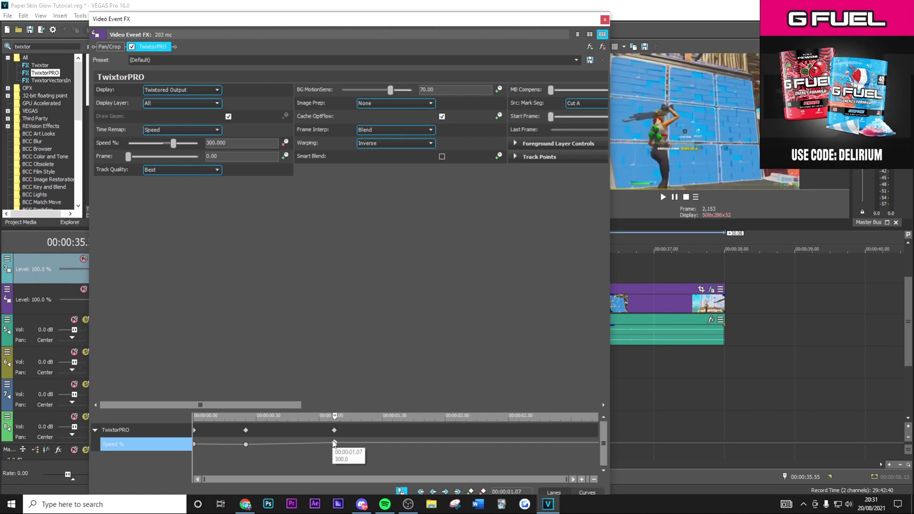
Add a Speed % keyframe of 10 four frames before the 300 keyframe, at 00:00:01.03.
key("Left")
key("Left")
key("Left")
key("Left")
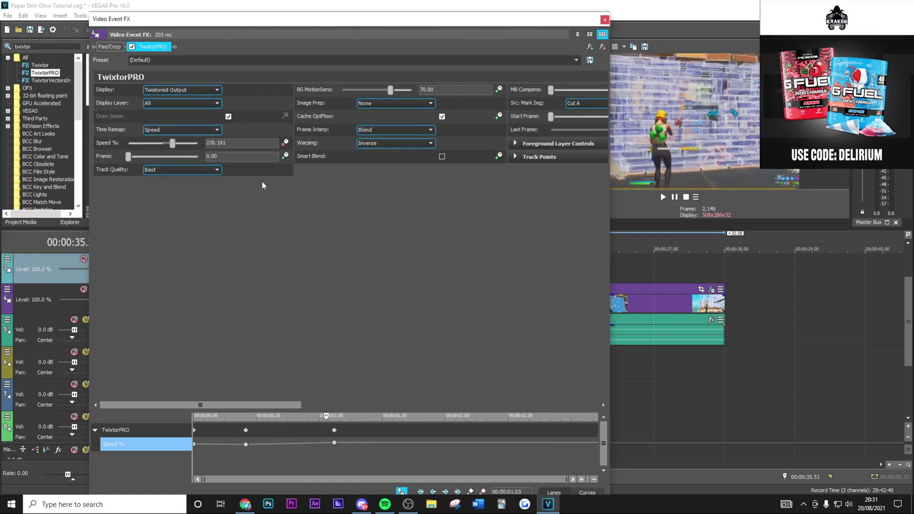
left_click(246, 141)
type("10")
key("Return")
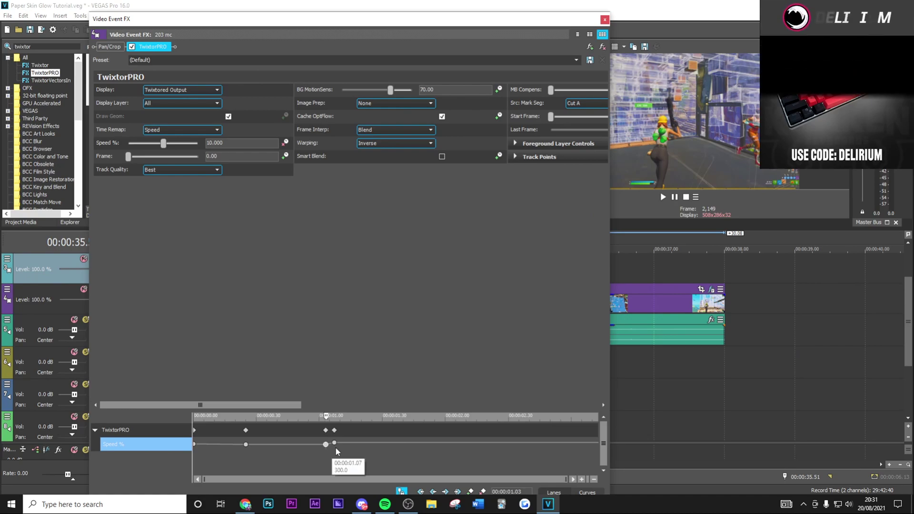
Add a Speed % keyframe of 25 at 00:00:00.48, ahead of the 10 keyframe.
key("Left")
key("Left")
key("Left")
key("Left")
key("Left")
key("Left")
key("Left")
key("Left")
key("Left")
key("Left")
key("Left")
key("Left")
key("Left")
key("Left")
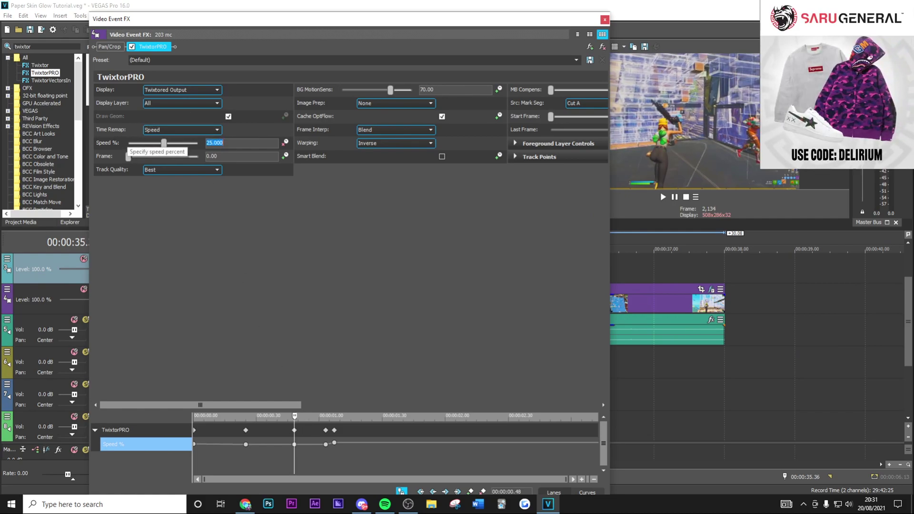
Check the frames around the 300 keyframe and add a Speed % keyframe of 50 after it, at 00:00:01.11.
left_click(325, 416)
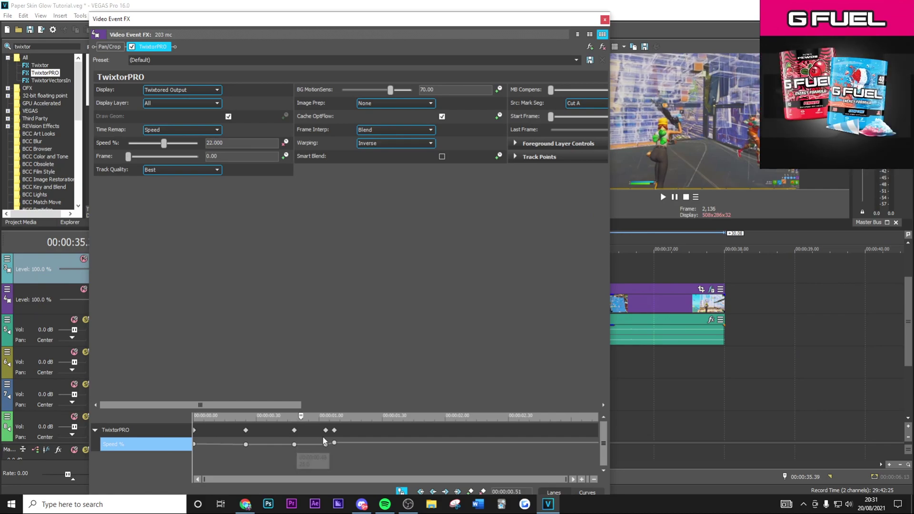
scroll(370, 435, "up", 2)
scroll(376, 435, "up", 2)
left_click(380, 436)
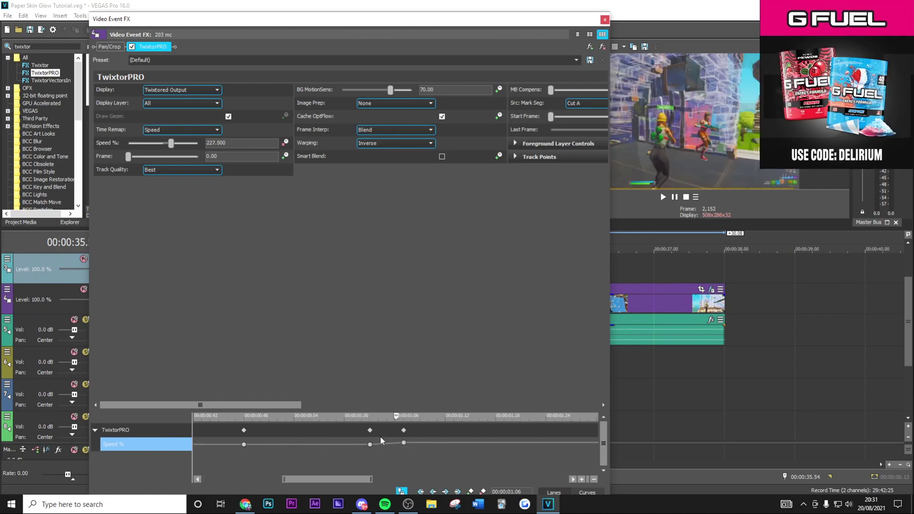
key("Right")
key("Right")
key("Right")
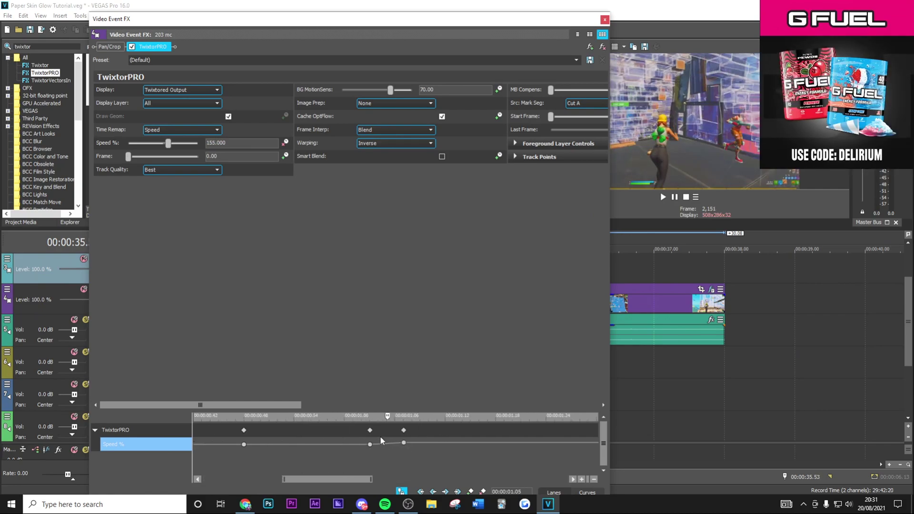
left_click(403, 443)
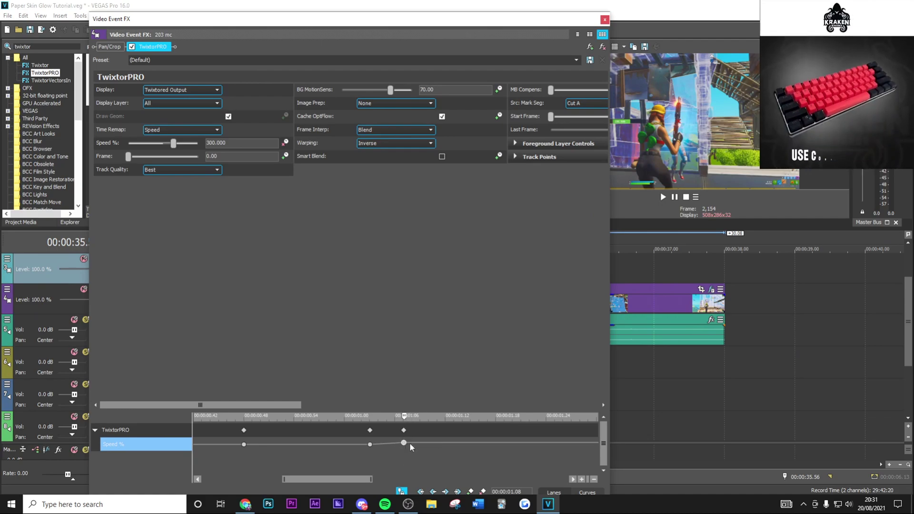
key("Right")
key("Right")
key("Right")
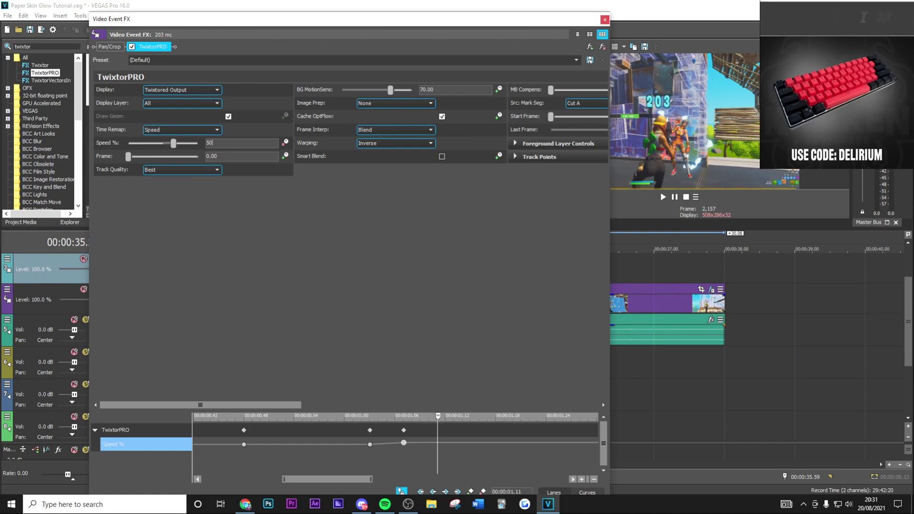
type("50")
key("Return")
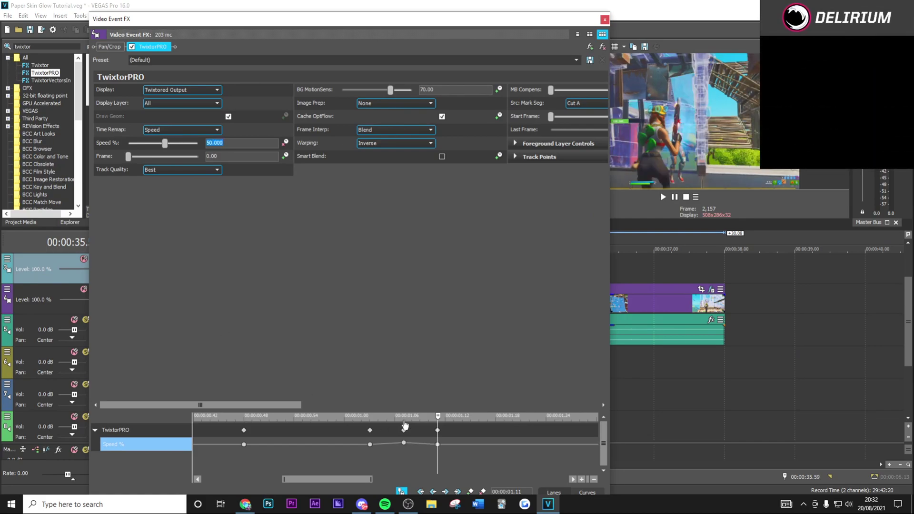
Set the TwixtorPRO BG MotionSens to 54 and close the effect window.
left_click(406, 443)
key("space")
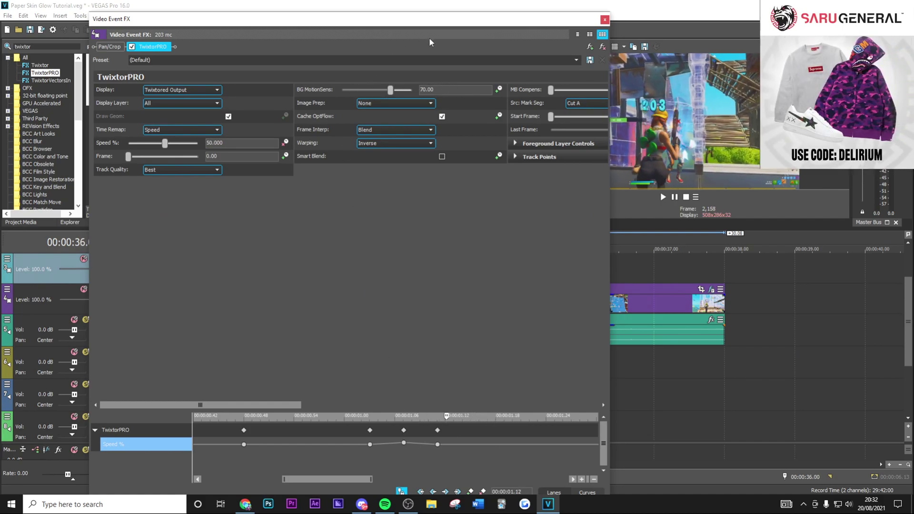
left_click(450, 90)
type("54")
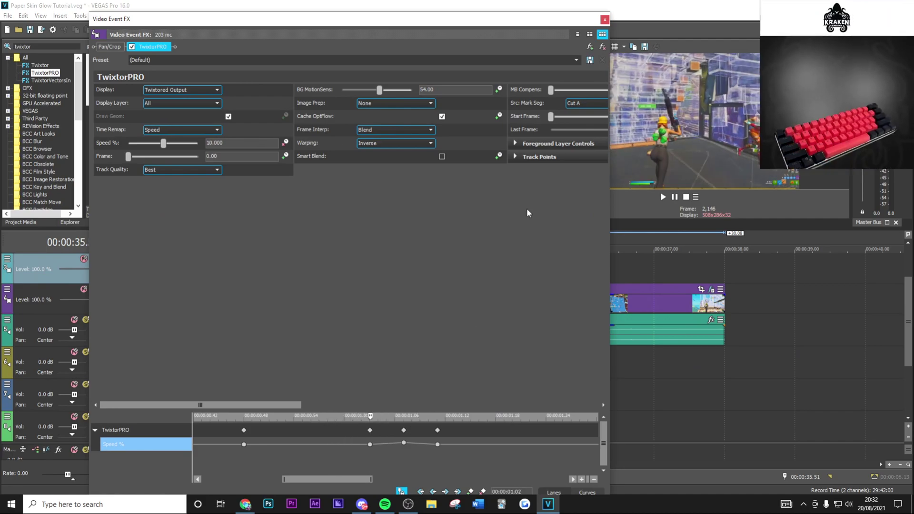
key("Escape")
Mark the range from the split to 00:00:36.24 and play back the retimed section of the clip.
left_click_drag(500, 275, 613, 286)
key("space")
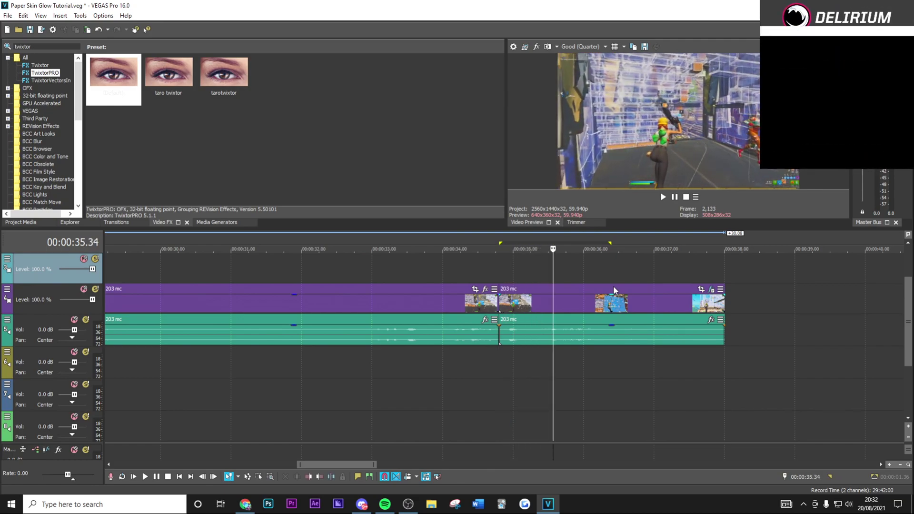
key("space")
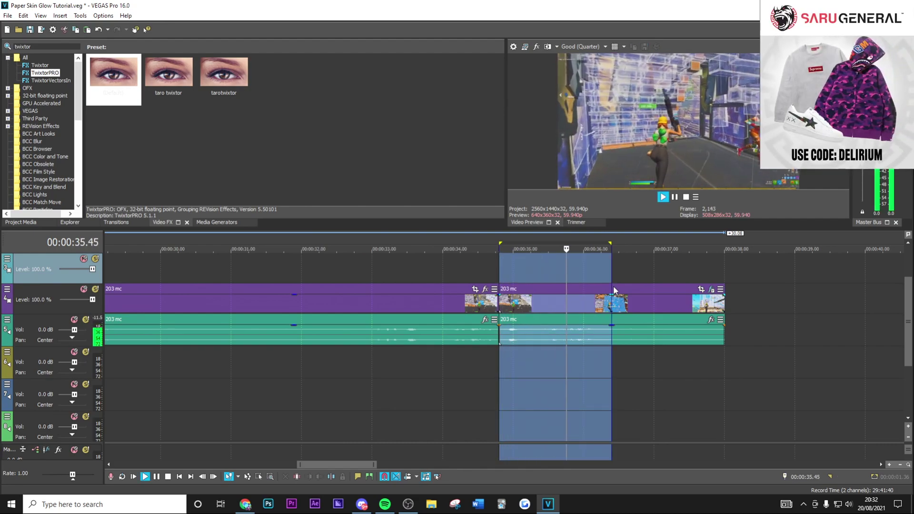
key("space")
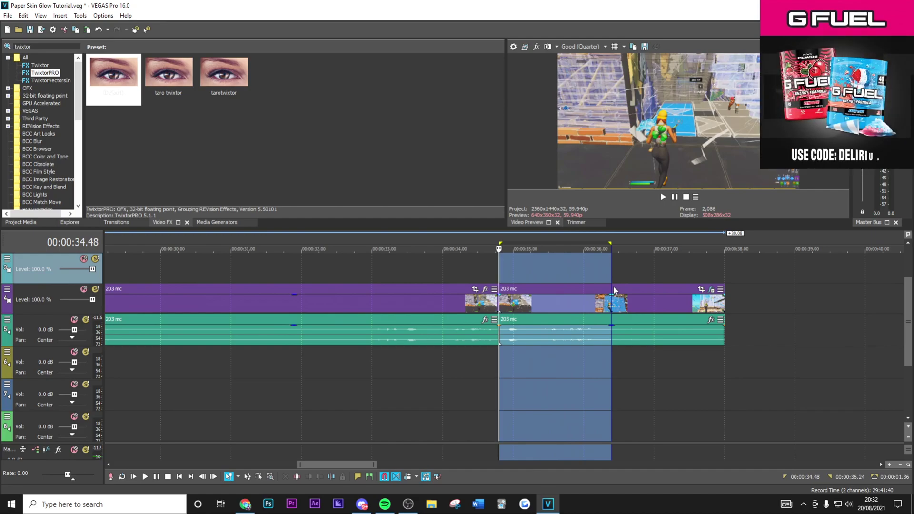
Reopen the second clip's TwixtorPRO effect and set the first two Speed % keyframes to Smooth Fade and the third to Fast Fade.
left_click(554, 312)
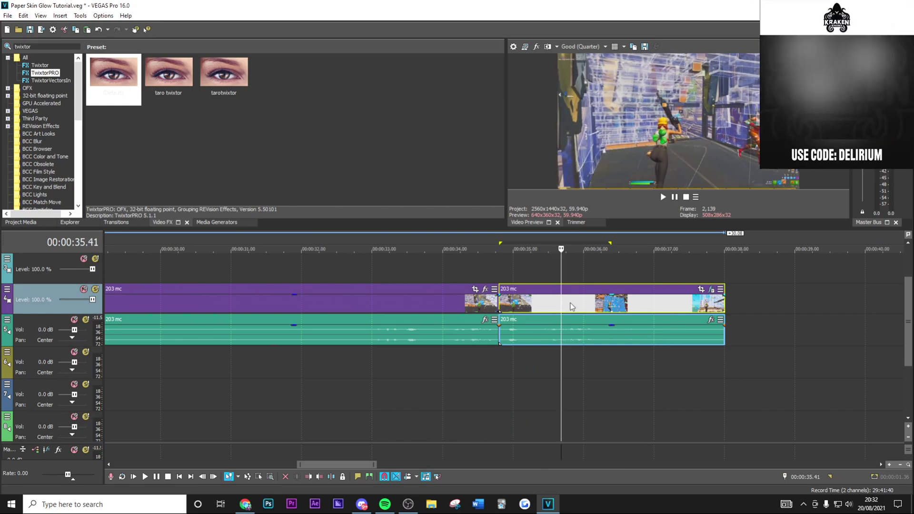
left_click(711, 289)
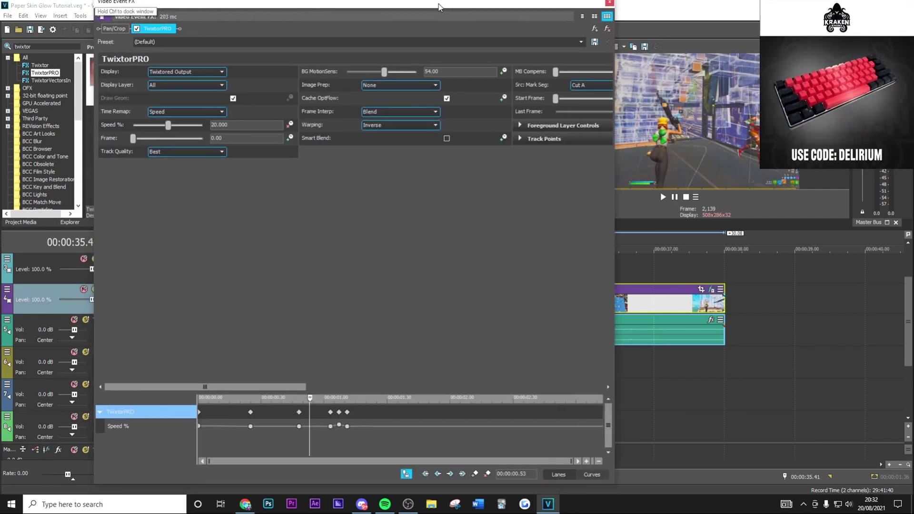
right_click(200, 429)
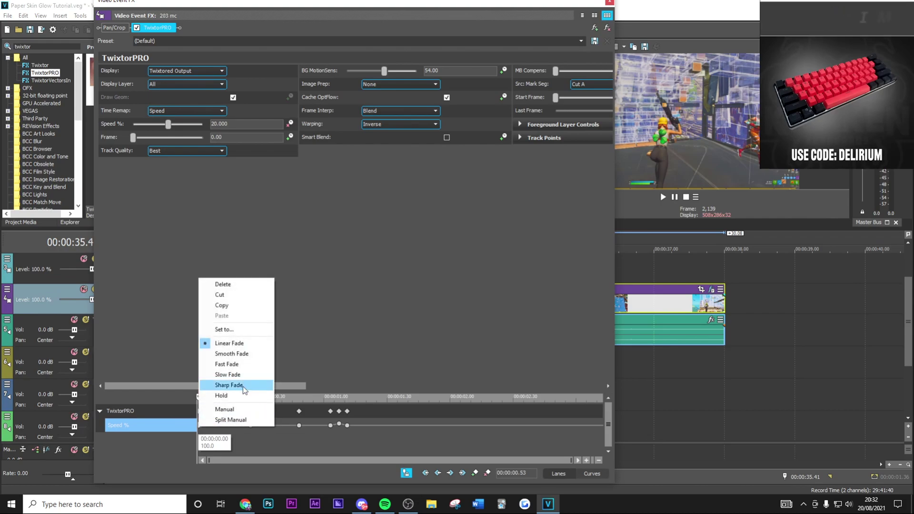
left_click(245, 353)
right_click(251, 425)
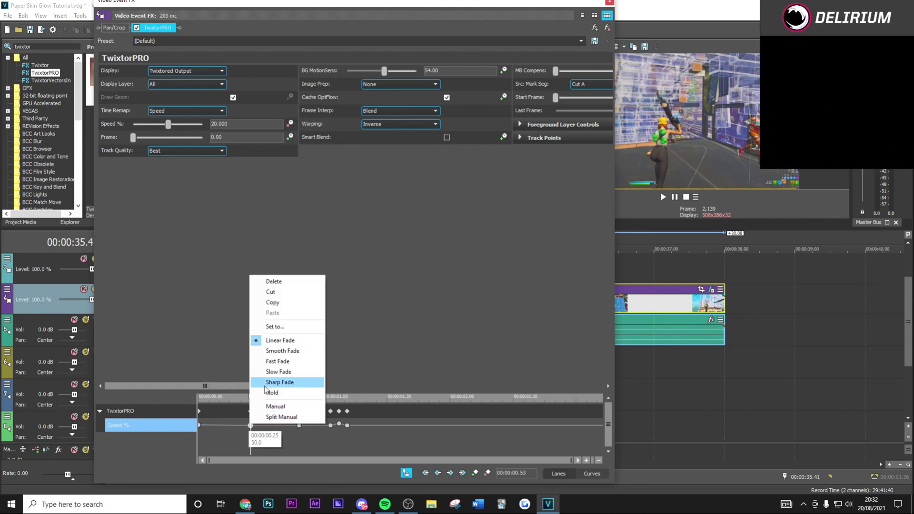
left_click(282, 362)
right_click(299, 426)
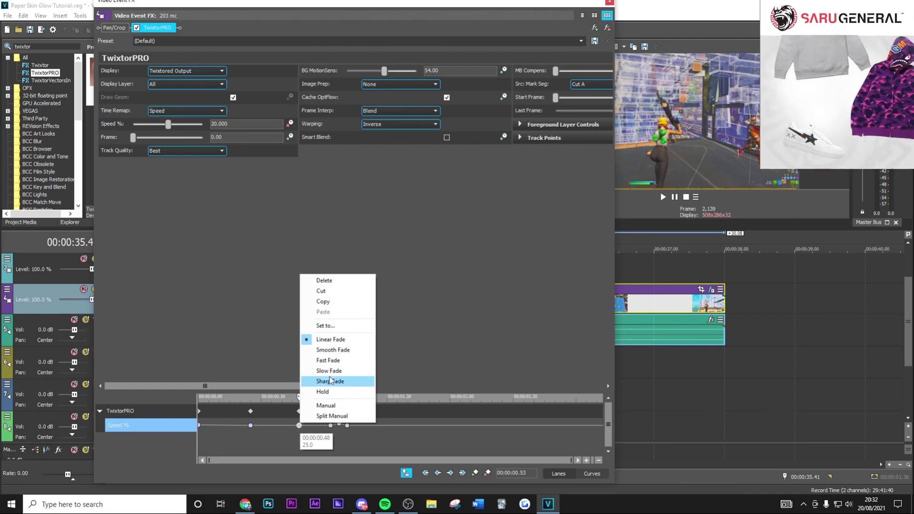
left_click(329, 360)
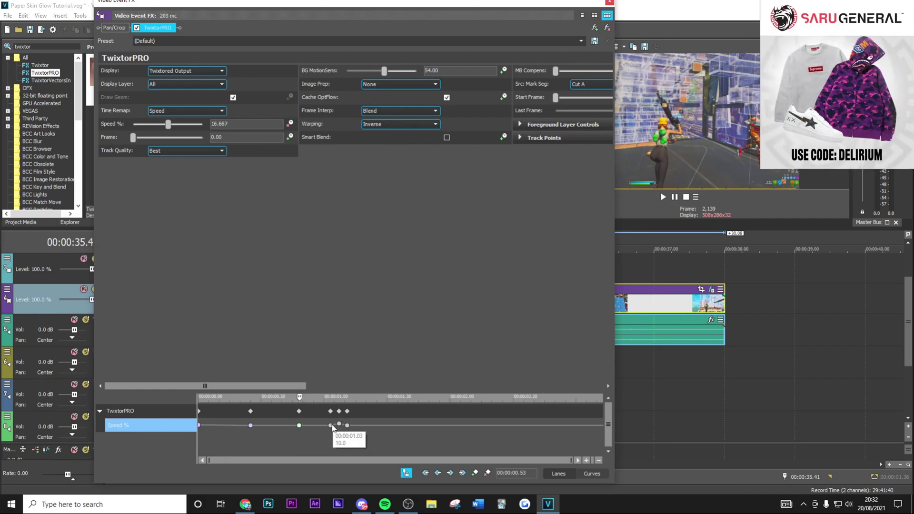
Set the 25 and 300 Speed % keyframes to Slow Fade and the 10 keyframe to Fast Fade, closing the effect window.
right_click(300, 427)
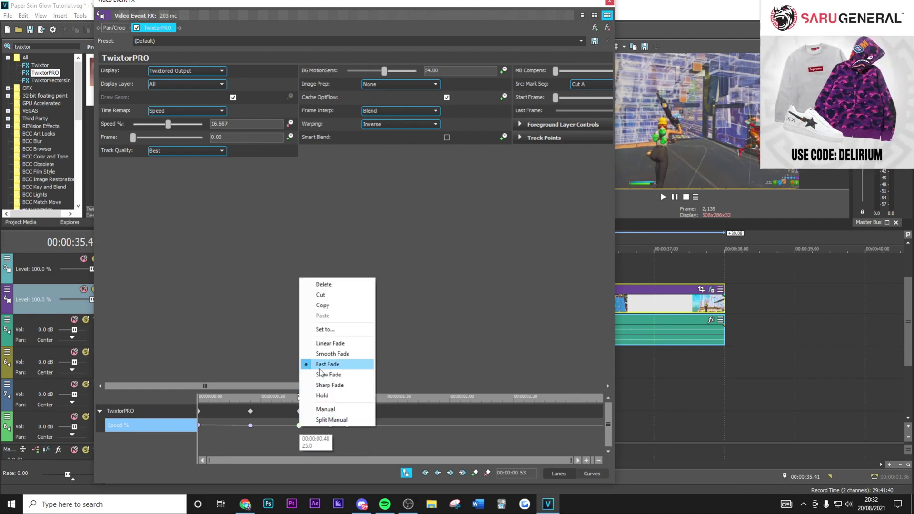
left_click(328, 375)
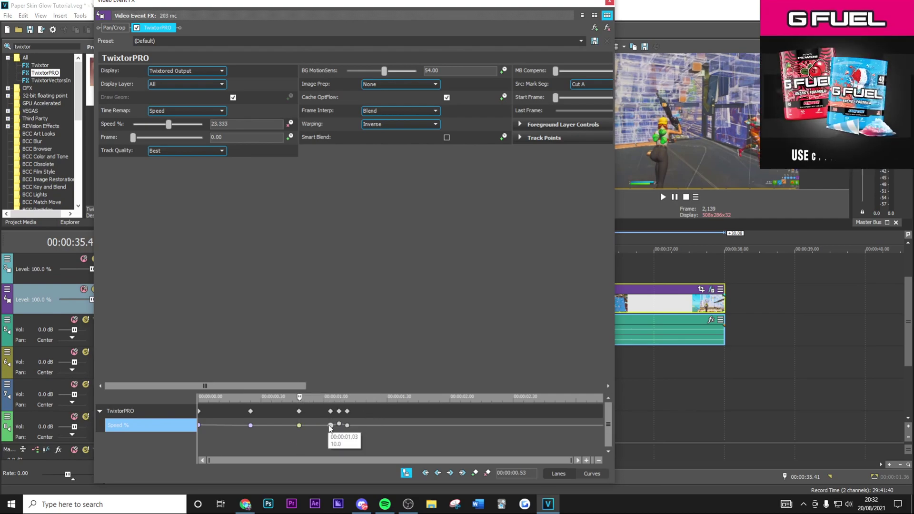
right_click(330, 426)
left_click(358, 364)
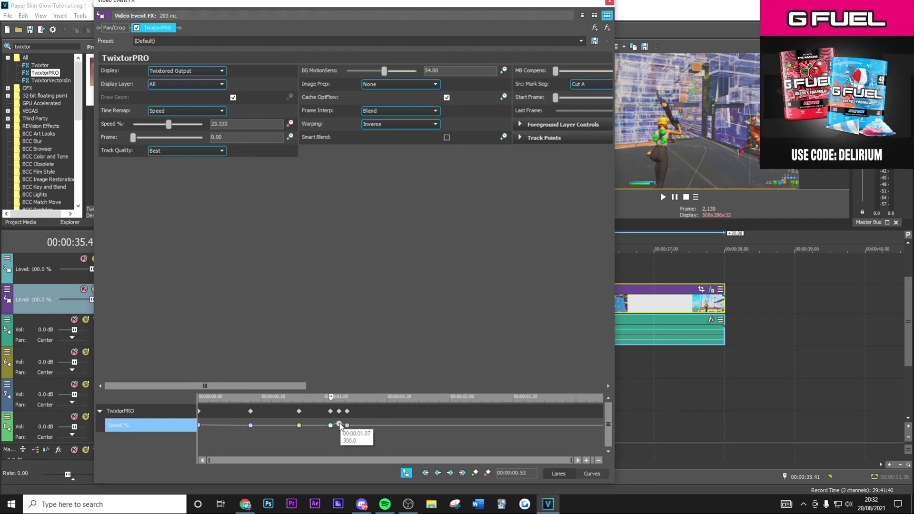
right_click(340, 425)
left_click(365, 371)
left_click(609, 2)
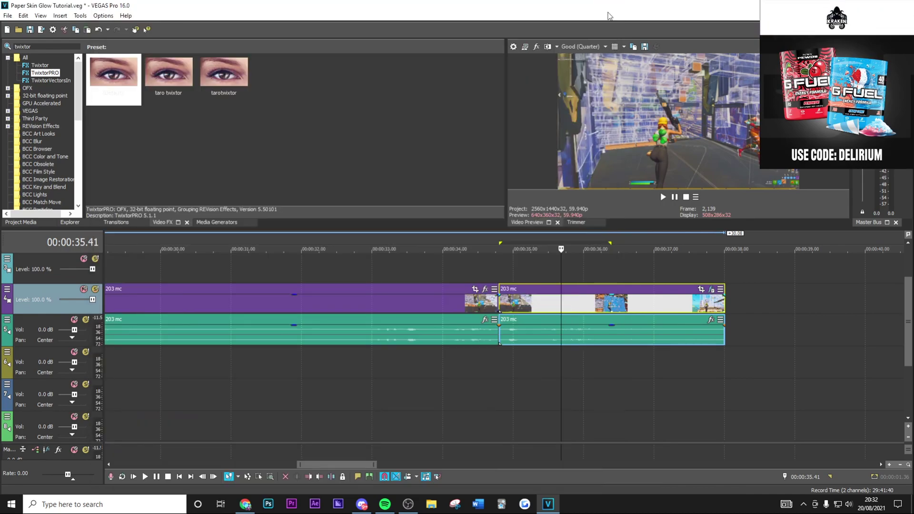
Mark a time range across the retimed section of the second 203 clip to review it.
left_click(559, 274)
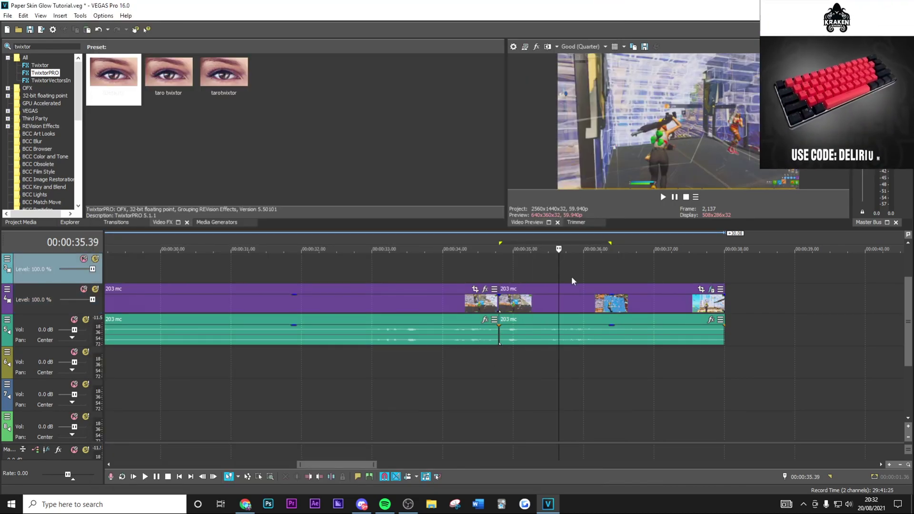
scroll(572, 272, "down", 2)
scroll(562, 288, "down", 2)
left_click_drag(471, 275, 581, 276)
Switch to After Effects and review Comp 1's composition settings.
left_click(7, 15)
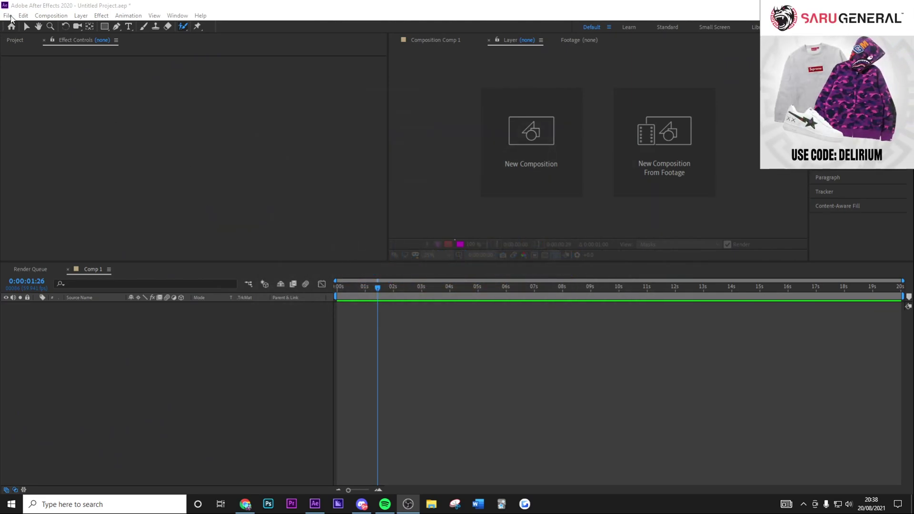
left_click(96, 134)
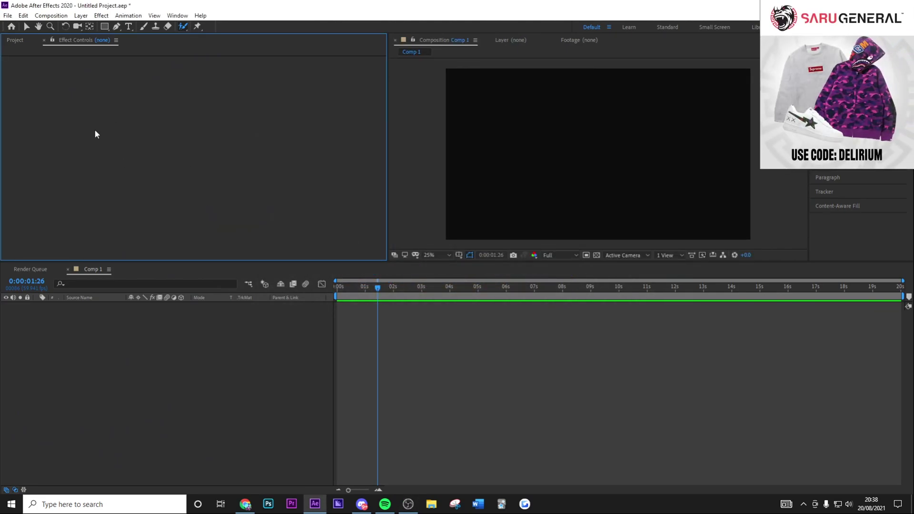
right_click(91, 268)
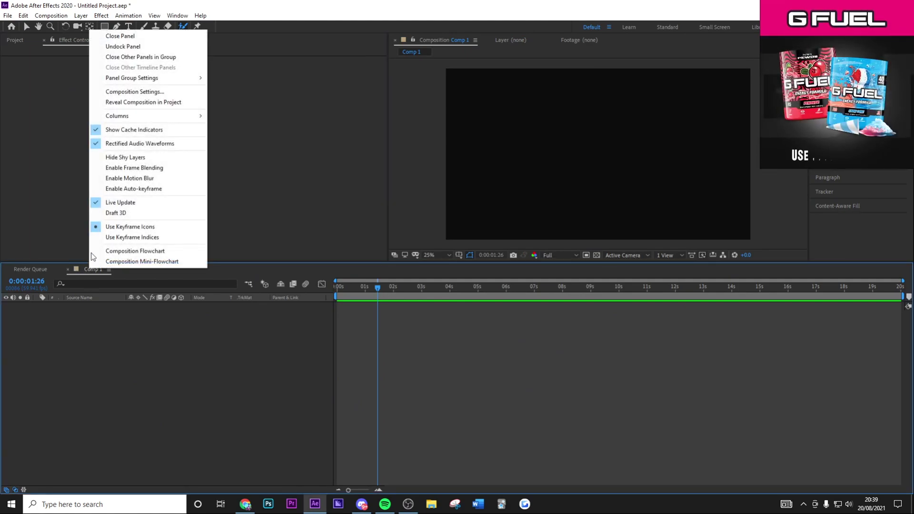
left_click(133, 92)
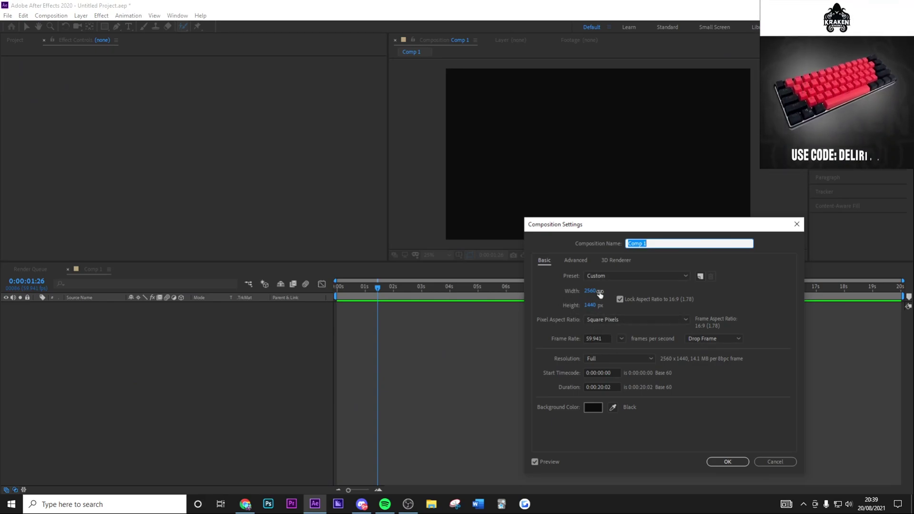
left_click(720, 462)
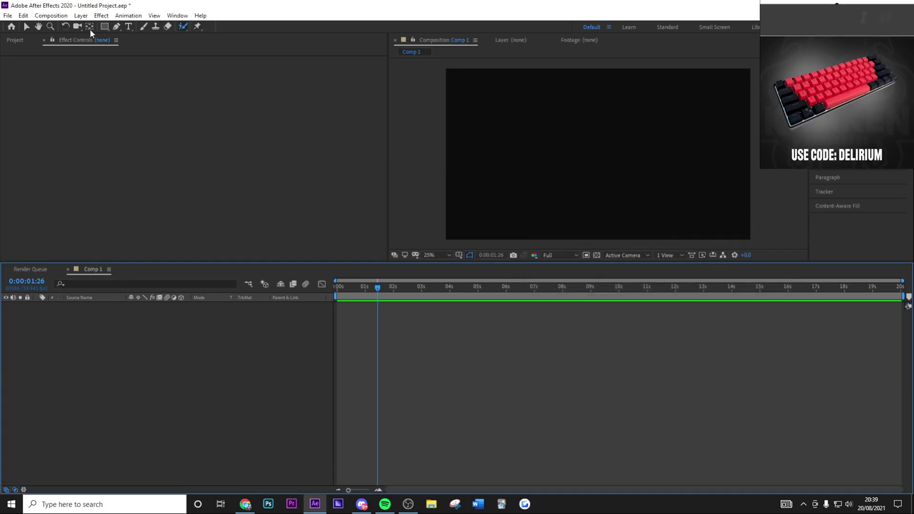
Import patiently 1 from the Rotobrushed Clips For tutorials folder and add it to Comp 1's timeline as a layer.
left_click(8, 16)
mouse_move(55, 148)
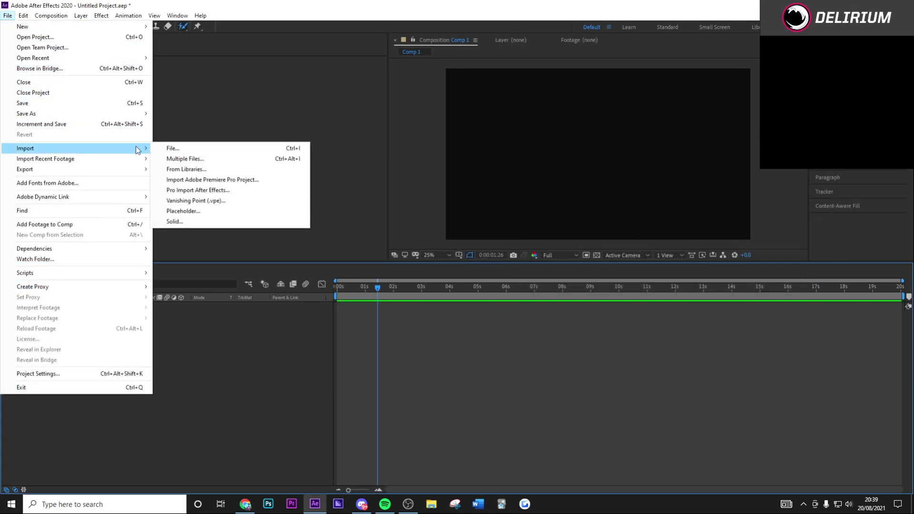
left_click(180, 149)
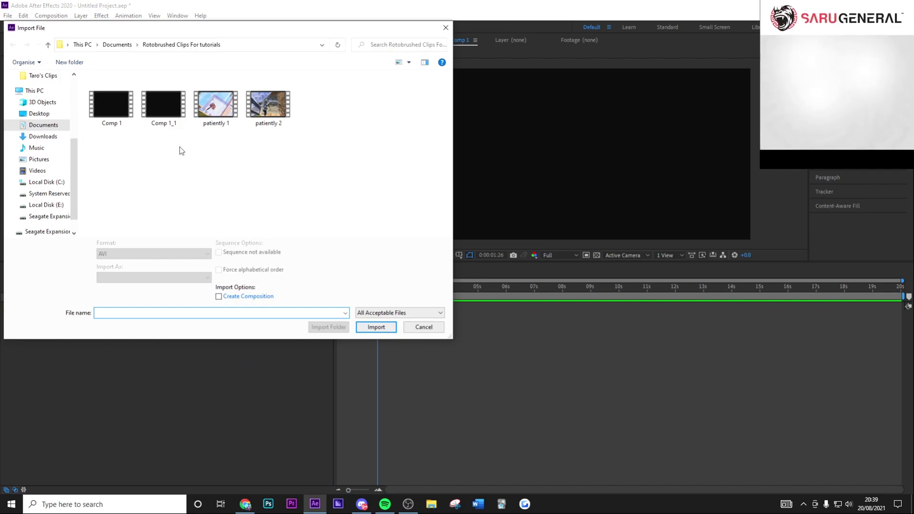
double_click(225, 109)
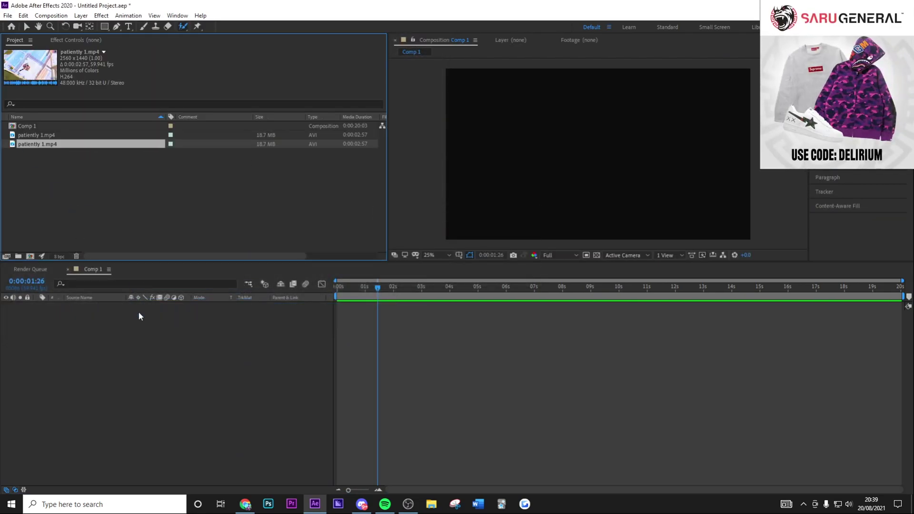
left_click_drag(139, 312, 138, 312)
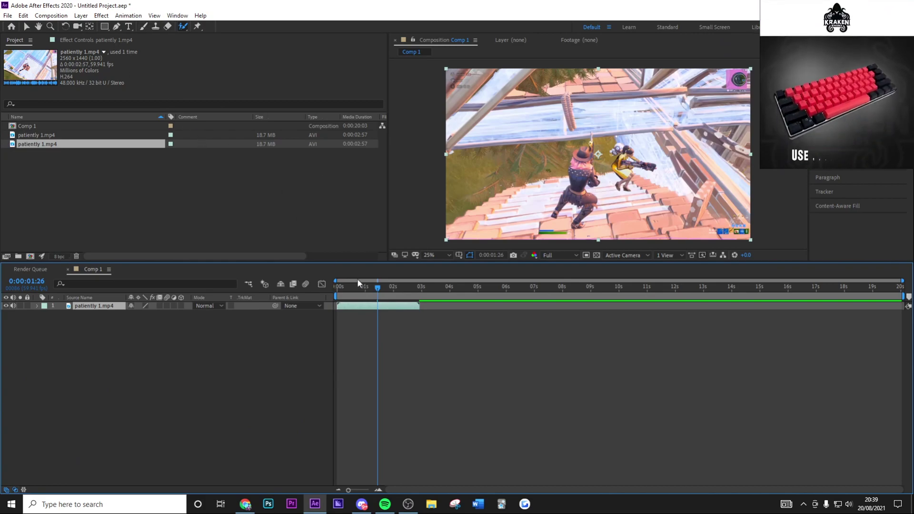
Split the patiently 1.mp4 layer at 0:00:01:26 and open its second part in the layer viewer.
key("ctrl+shift+d")
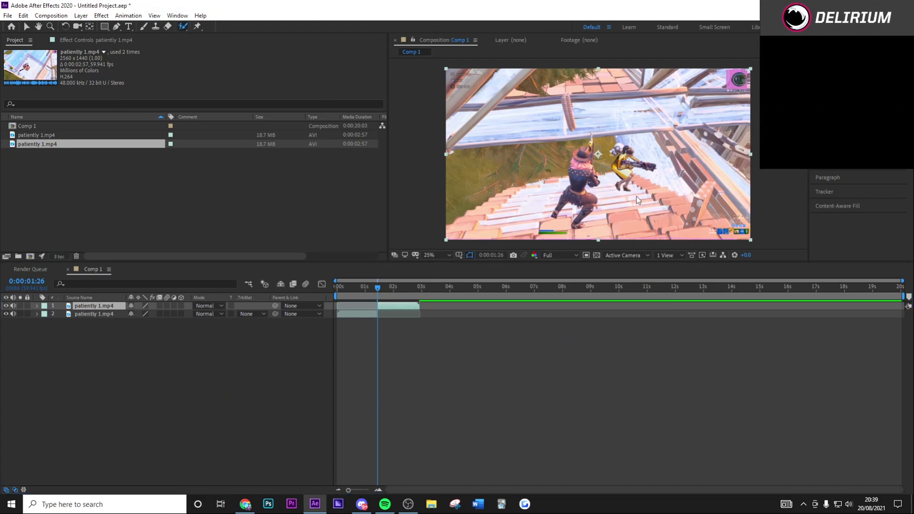
double_click(93, 306)
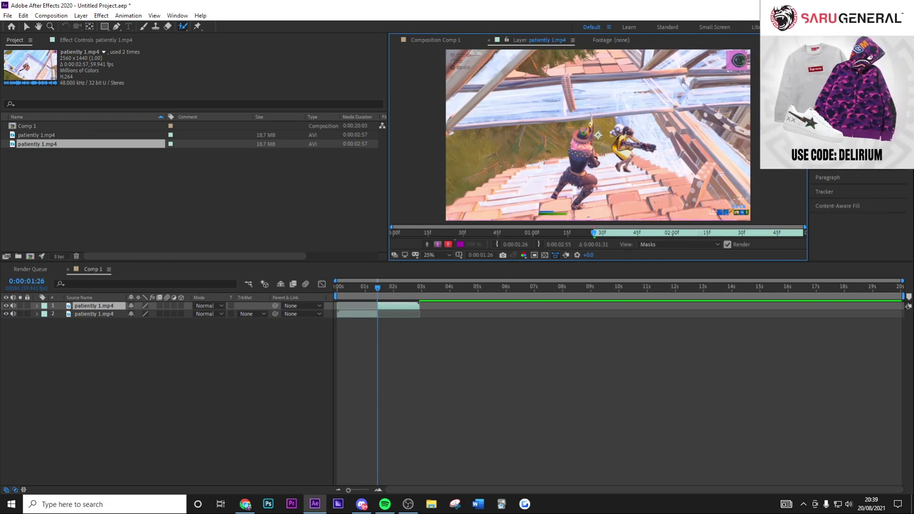
Select the character in the hat with Roto Brush strokes at 0:00:01:26, including the raised weapon and the arm.
left_click_drag(584, 126, 577, 200)
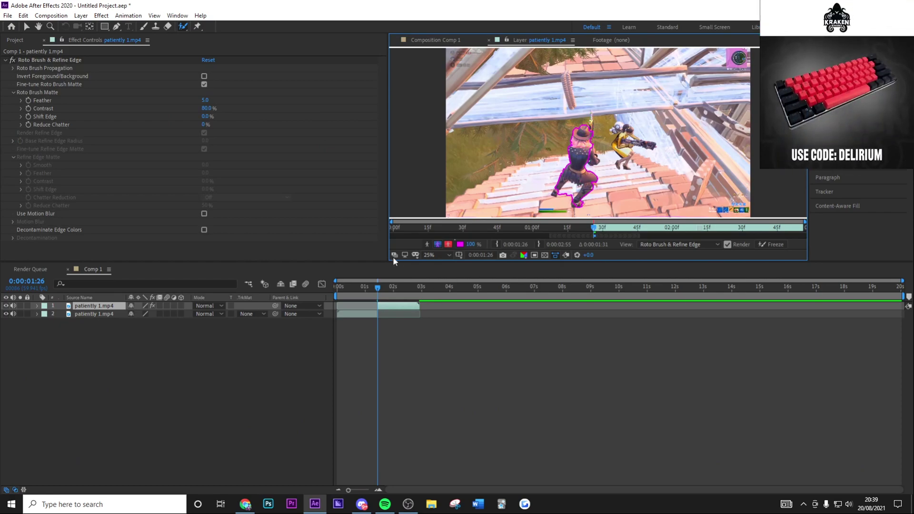
scroll(600, 127, "up", 6)
scroll(573, 90, "down", 2)
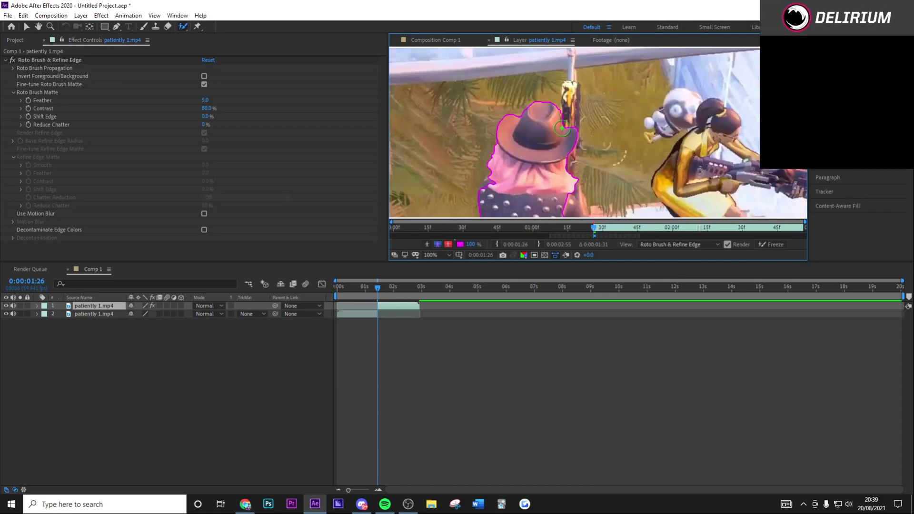
scroll(572, 105, "down", 1)
left_click_drag(585, 101, 584, 138)
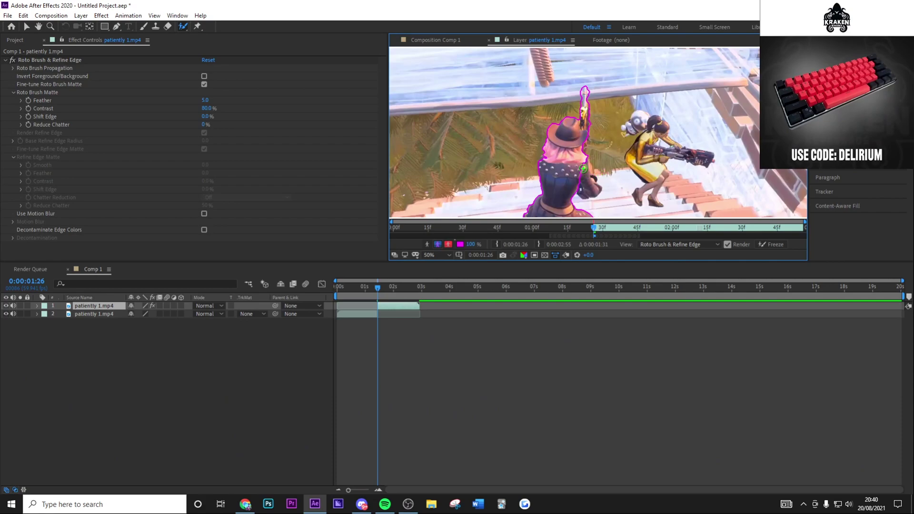
left_click_drag(590, 187, 586, 191)
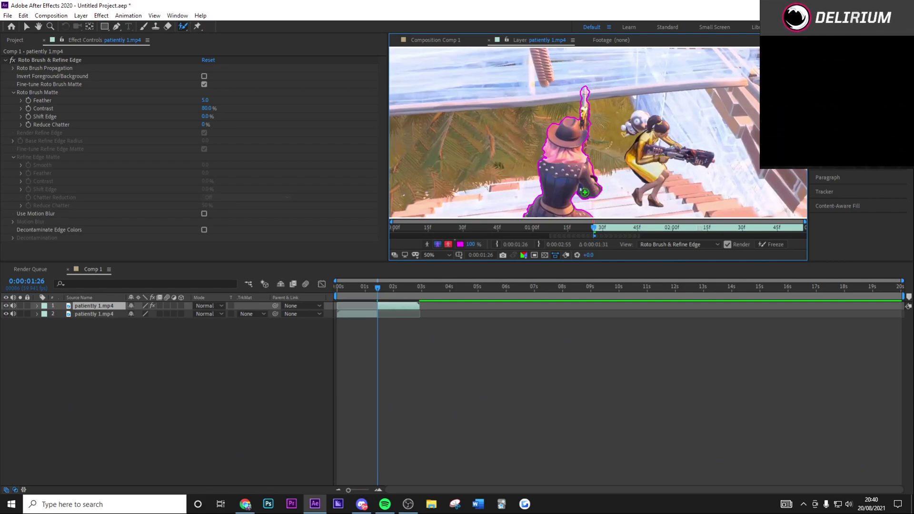
scroll(561, 185, "down", 2)
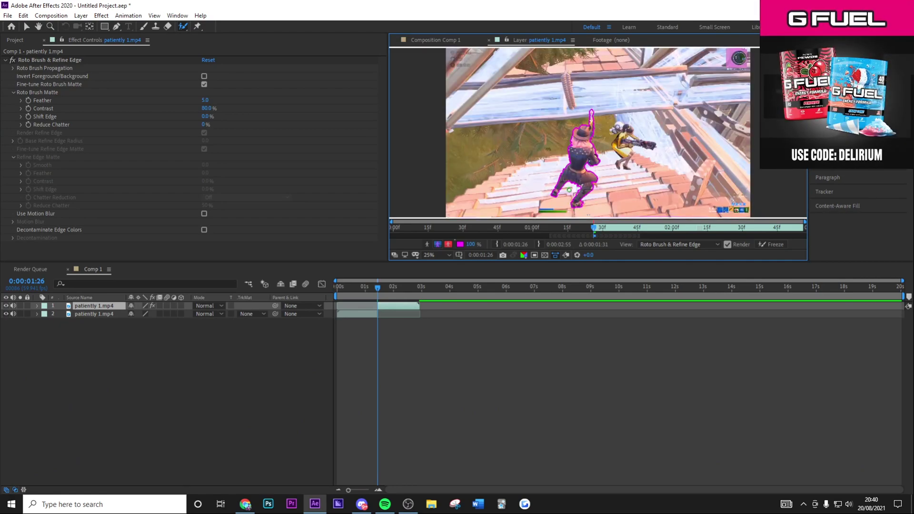
Propagate the Roto Brush selection frame by frame to 0:00:01:45 and check the outline around the character up close.
left_click(378, 288)
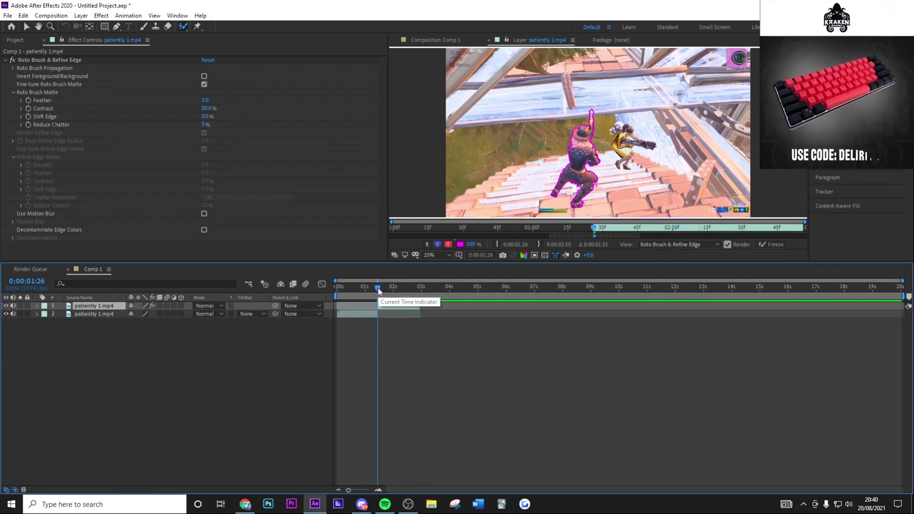
key("Page_Down")
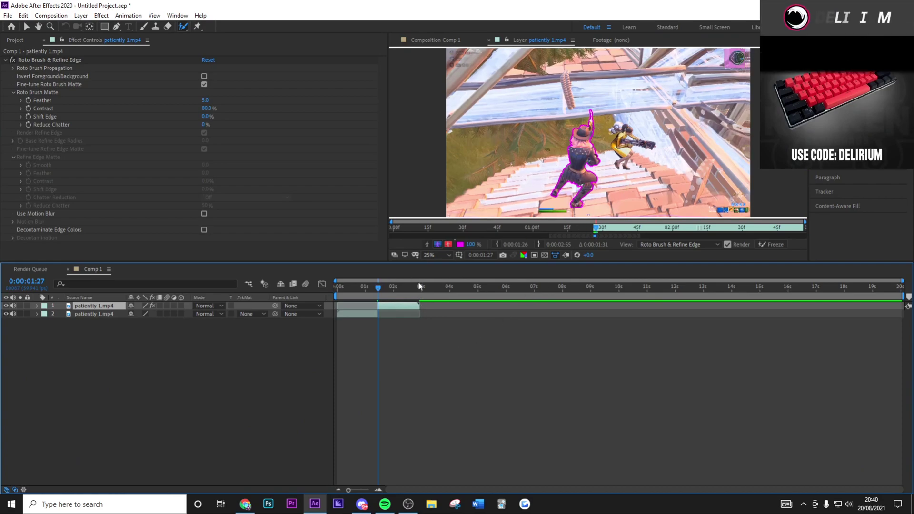
key("Page_Down")
key("Page_Down")
key("Page_Down")
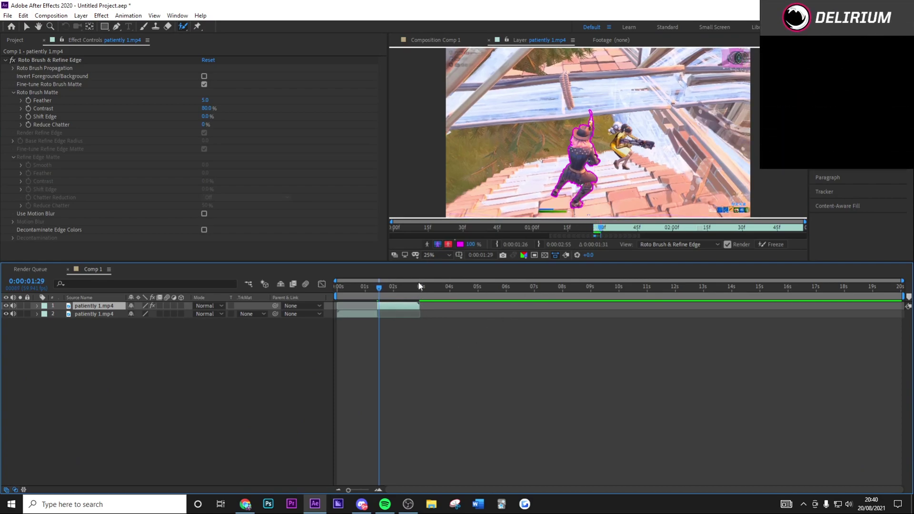
key("Page_Down")
key("Page_Down")
key("Page_Down")
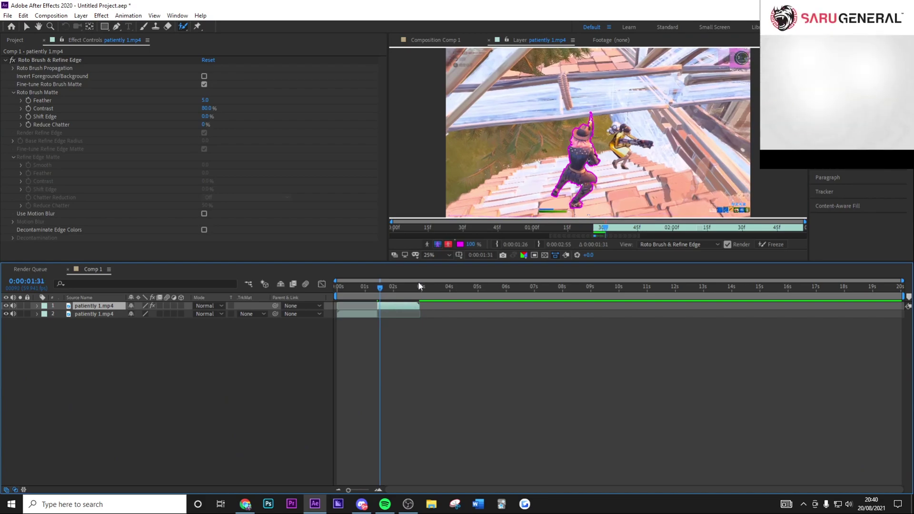
key("Page_Down")
key("Page_Down")
key("Page_Down")
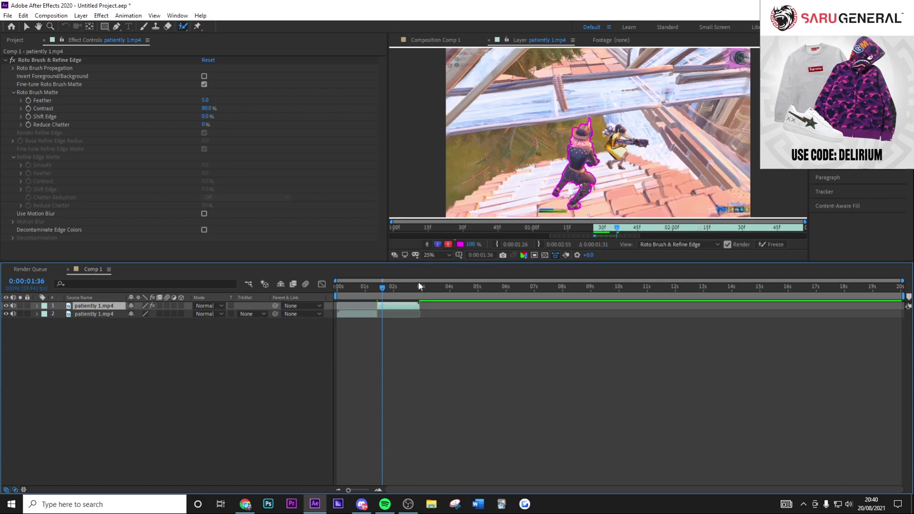
key("Page_Down")
key("Page_Down")
key("Page_Down")
key("Page_Down")
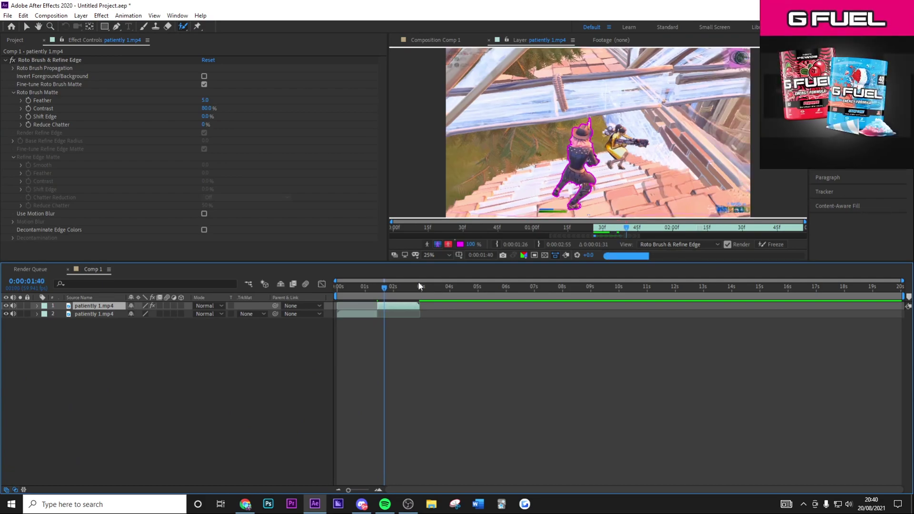
key("Page_Down")
key("Page_Down")
key("Page_Down")
key("Page_Down")
key("Page_Down")
key("Page_Down")
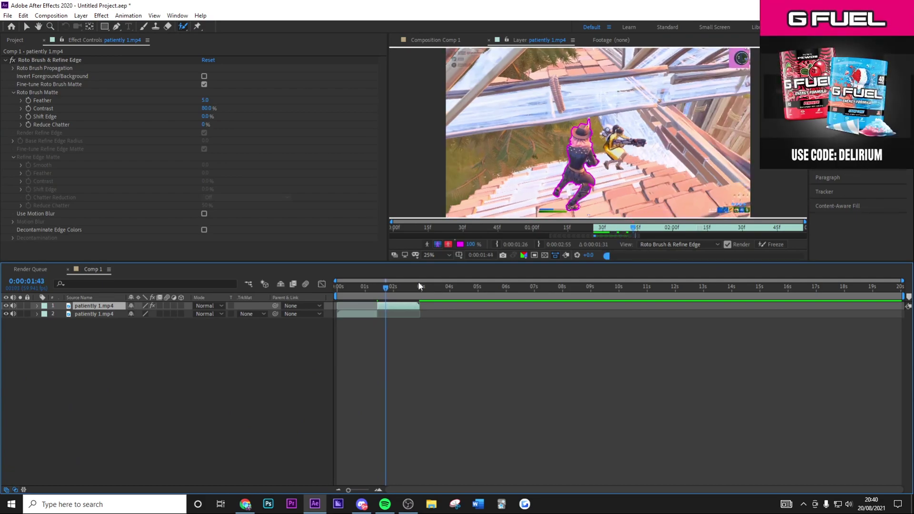
key("Page_Up")
key("Page_Up")
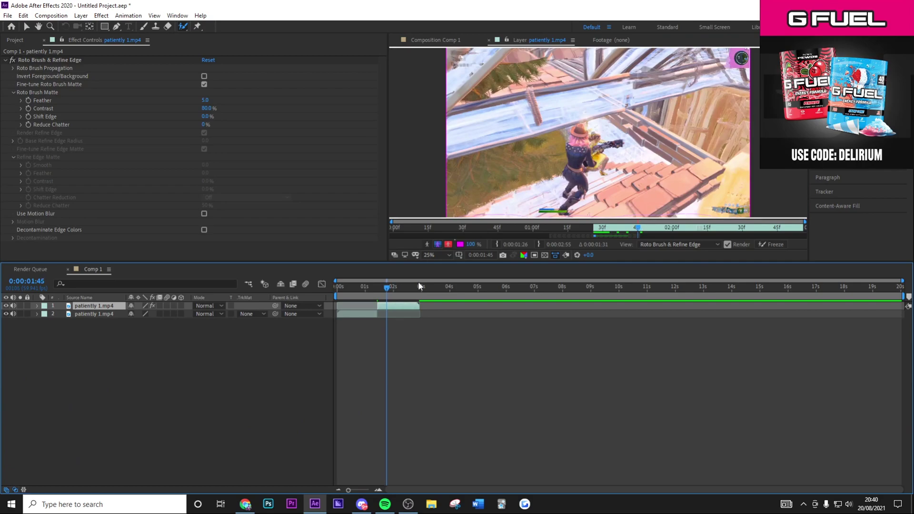
key("Page_Down")
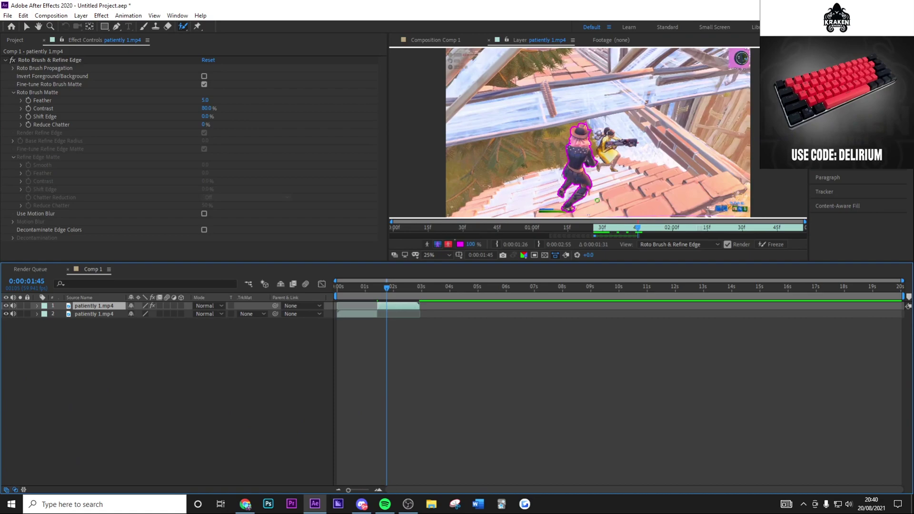
scroll(581, 199, "up", 2)
scroll(584, 200, "down", 2)
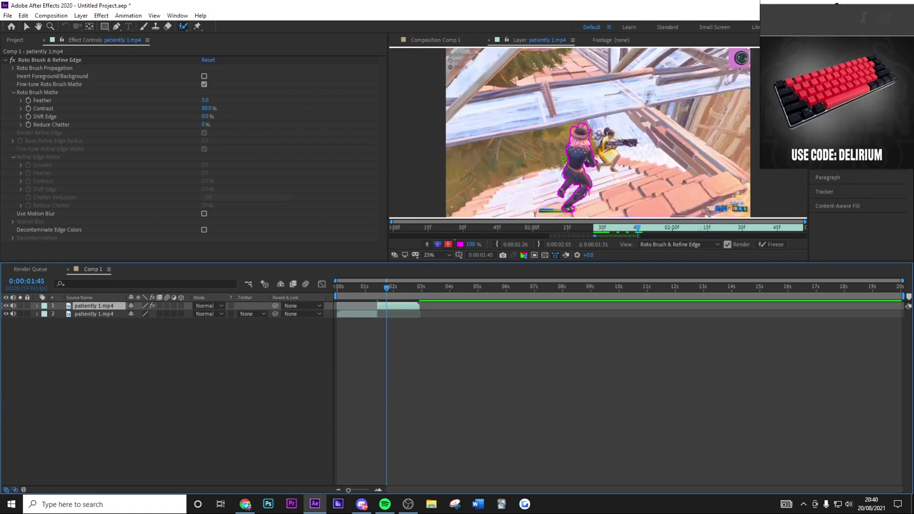
scroll(581, 194, "up", 2)
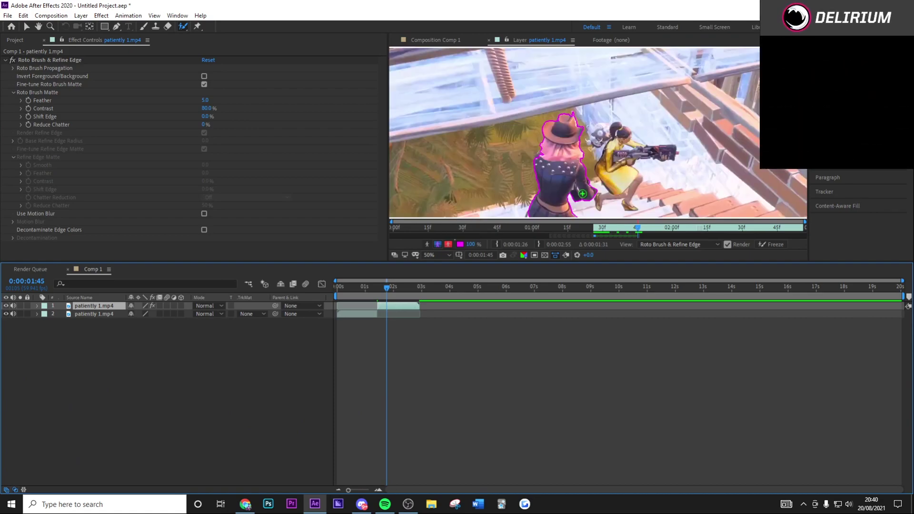
scroll(576, 202, "down", 2)
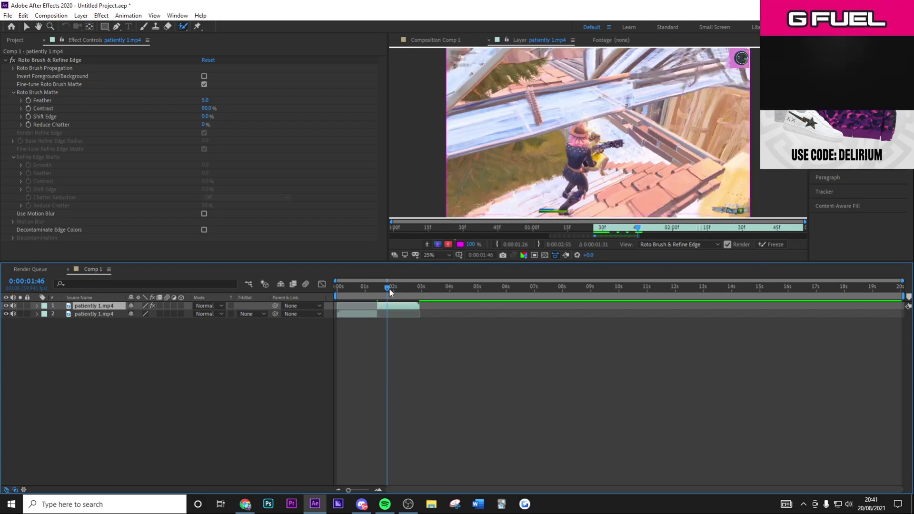
Split the rotoscoped patiently 1.mp4 layer at 0:00:01:49, just past the last frame showing the character in the hat.
left_click(393, 292)
left_click_drag(393, 294, 392, 294)
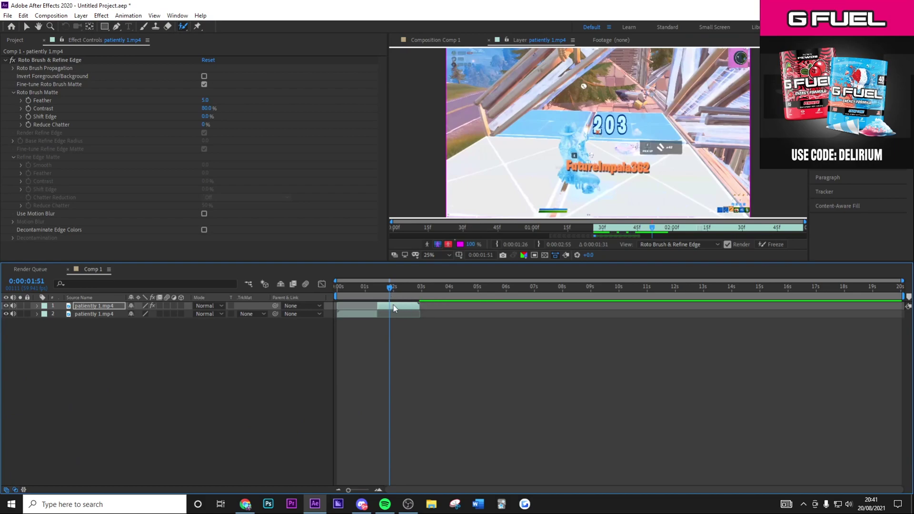
key("Page_Up")
key("Page_Up")
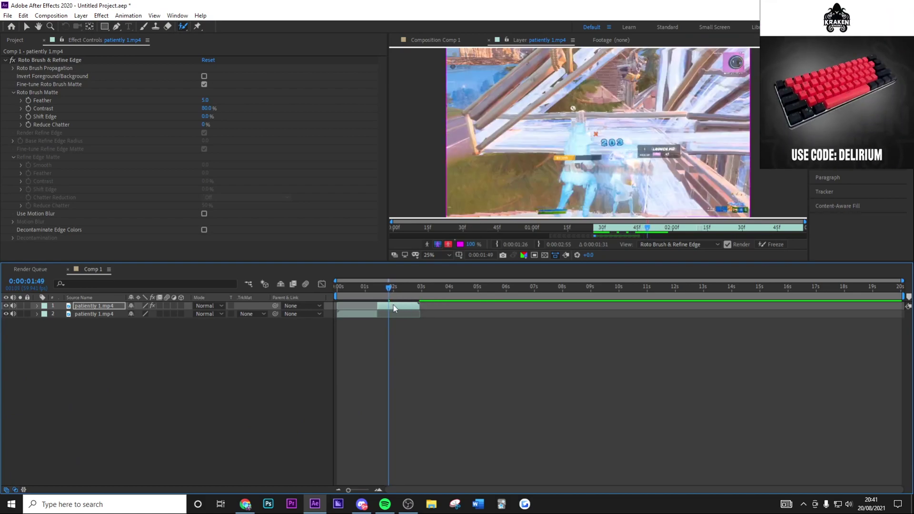
key("ctrl+shift+d")
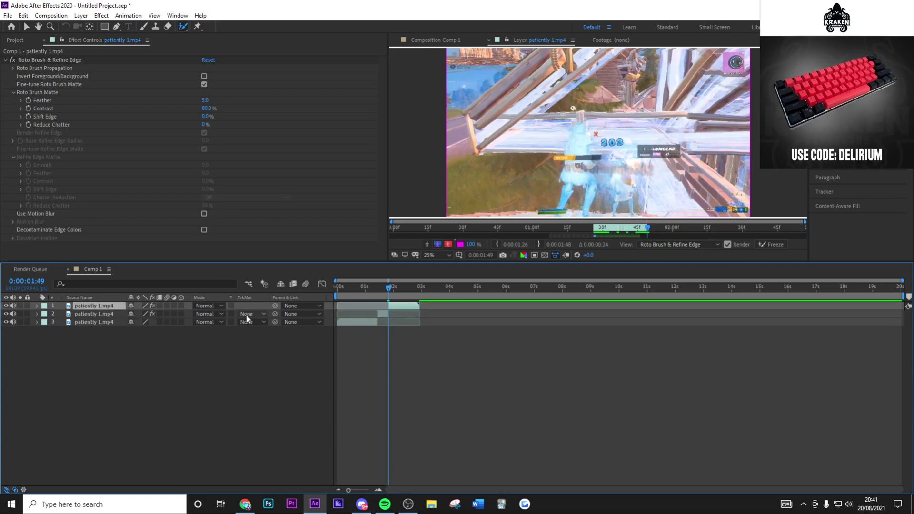
Remove the Roto Brush & Refine Edge effect from the part after 0:00:01:49 and check the middle part's outline at 0:00:01:44.
left_click(38, 307)
left_click(47, 315)
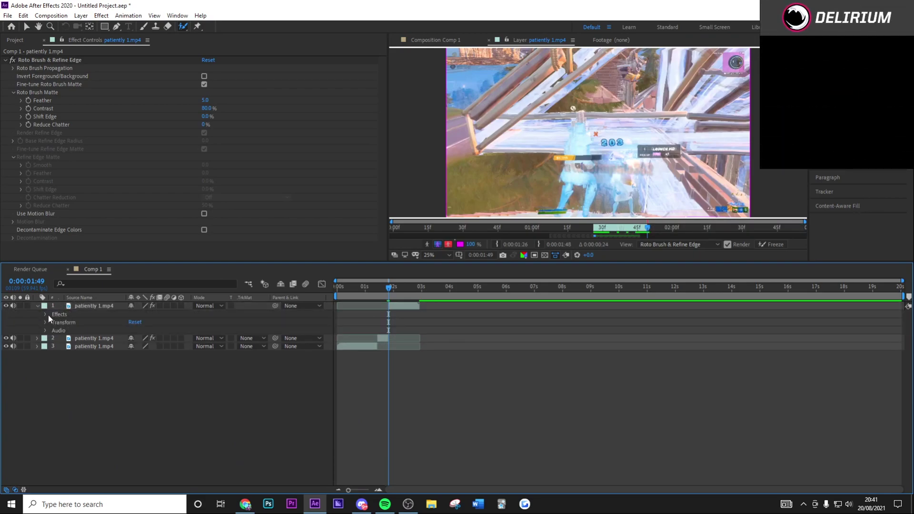
left_click(45, 314)
left_click(62, 324)
key("Delete")
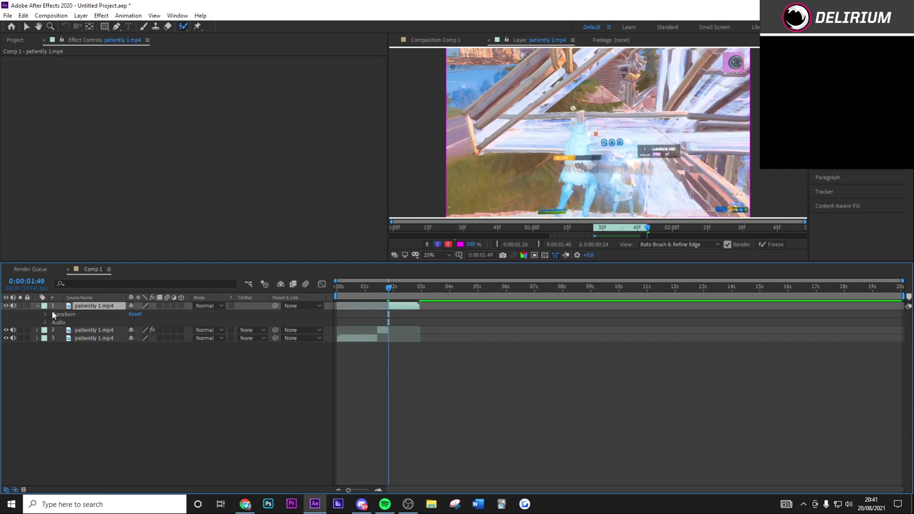
left_click(38, 306)
left_click(385, 314)
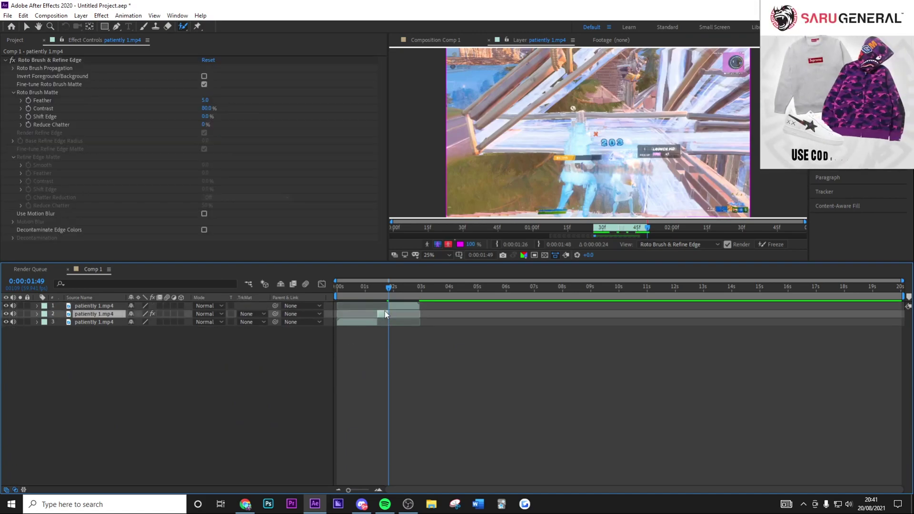
left_click(388, 290)
key("Page_Up")
key("Page_Up")
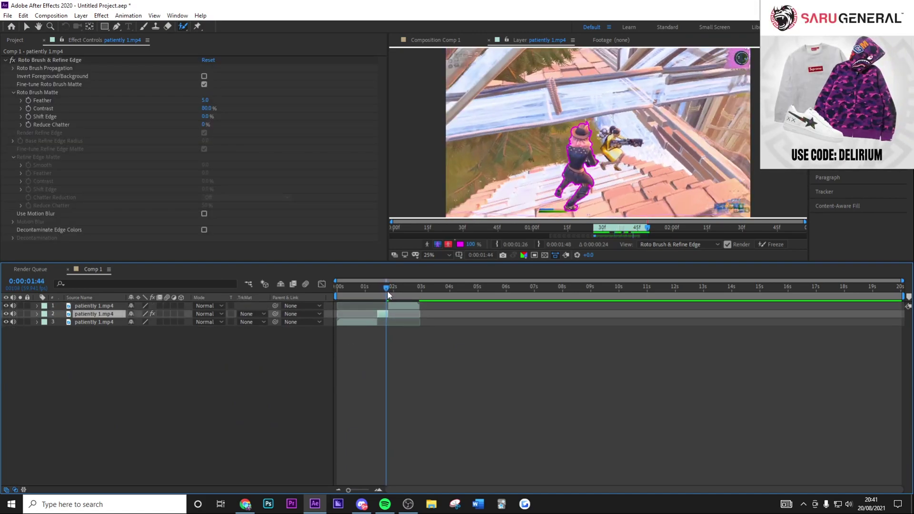
Add Comp 1 to the render queue and set its output module's channels to RGB + Alpha.
left_click(8, 16)
mouse_move(69, 169)
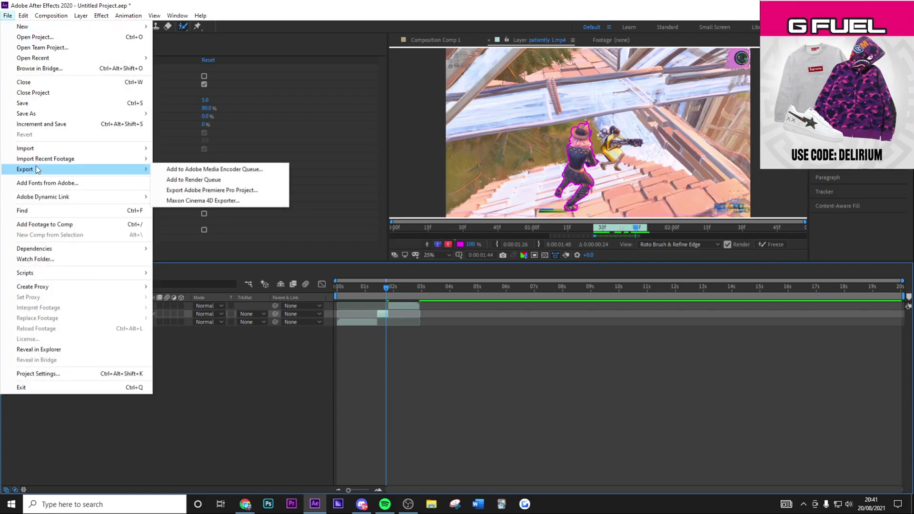
left_click(193, 180)
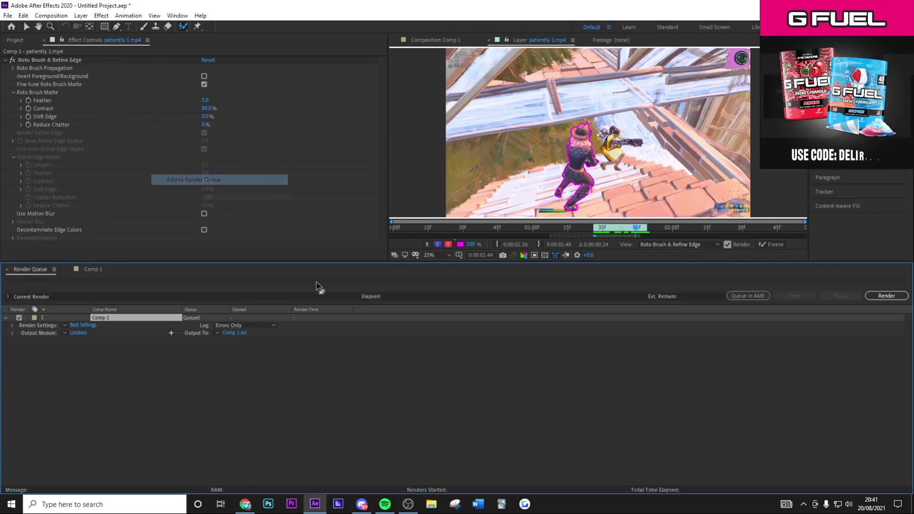
left_click(78, 332)
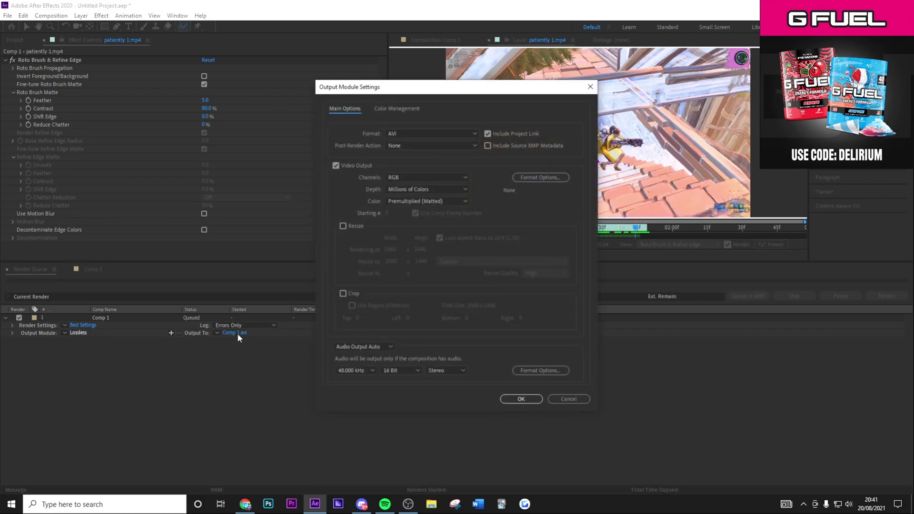
left_click(407, 177)
left_click(408, 206)
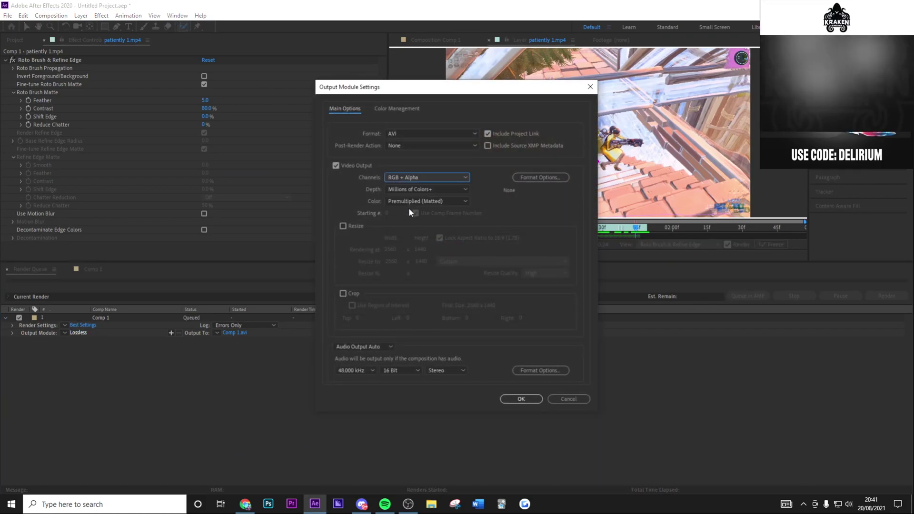
left_click(520, 399)
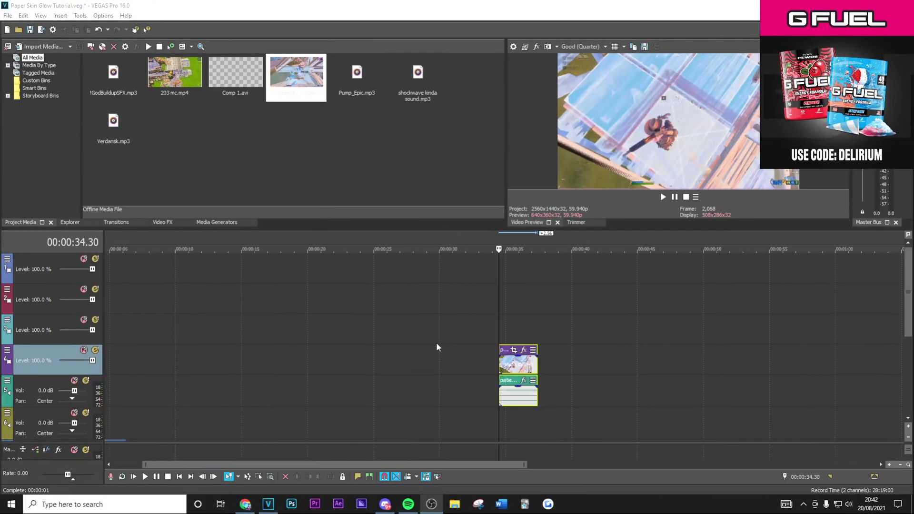
Switch to VEGAS Pro and place Comp 1.avi on video track 2, aligned with the start of the patiently 1 clip.
scroll(524, 307, "up", 3)
left_click(524, 307)
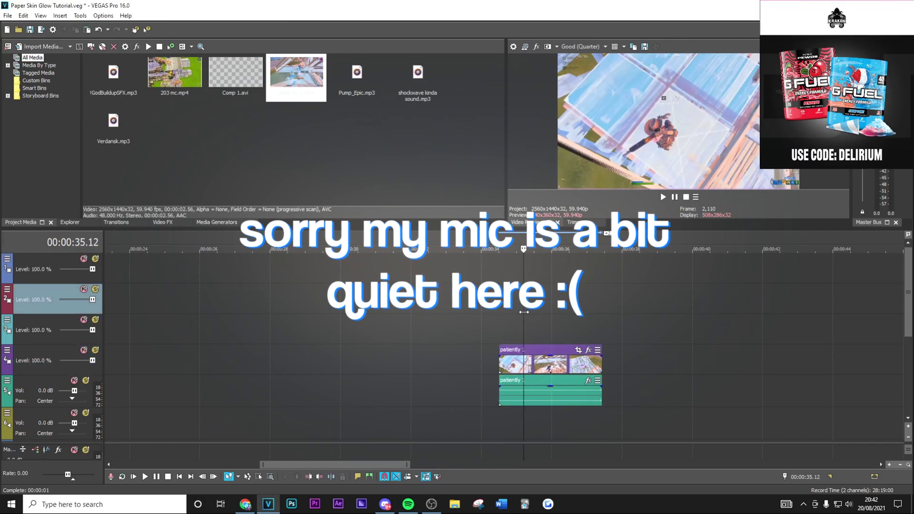
scroll(519, 316, "up", 2)
left_click(504, 315)
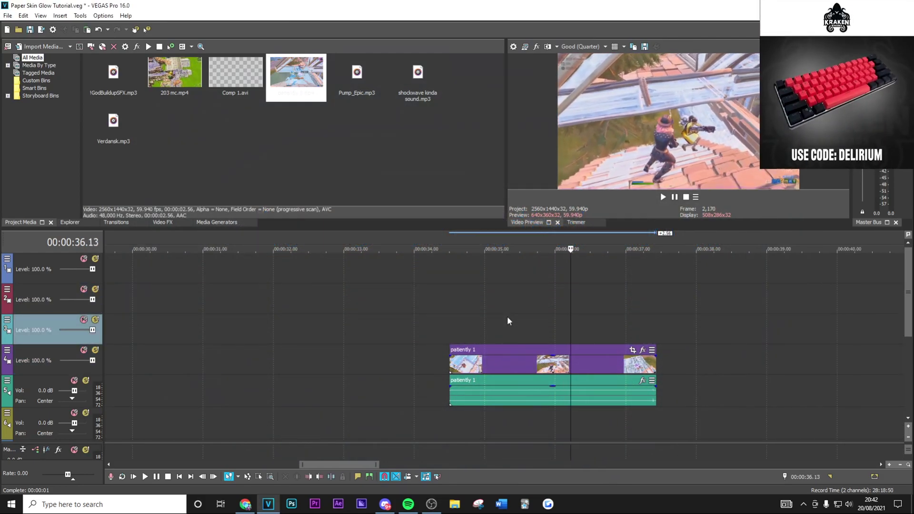
key("Return")
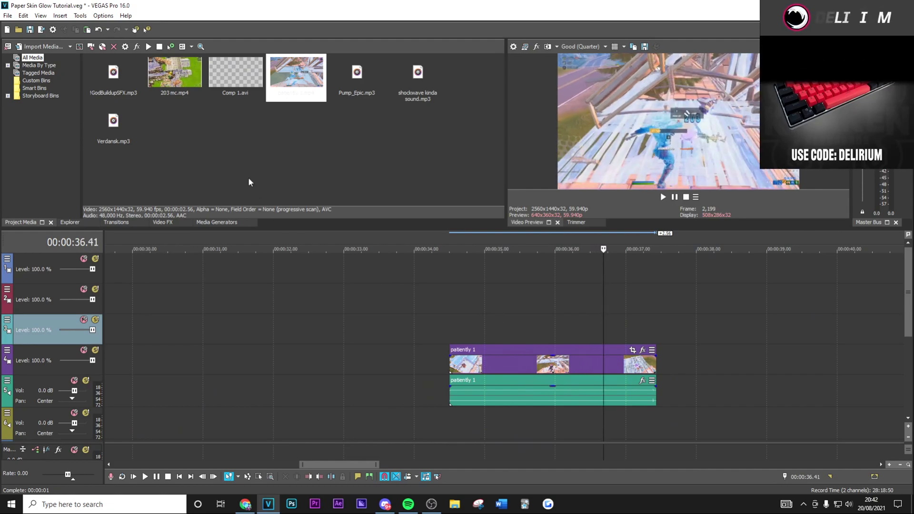
left_click(190, 85)
left_click_drag(243, 83, 450, 312)
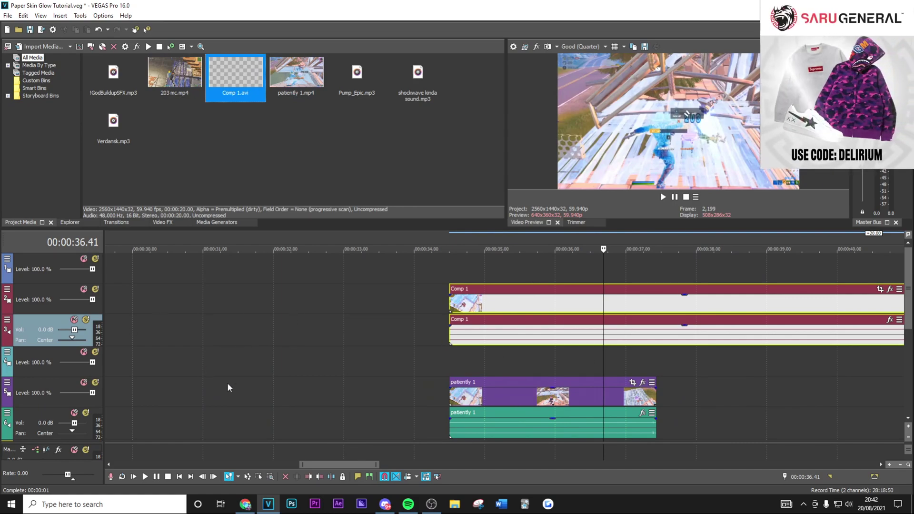
Move the patiently 1 clip aside to about 00:00:40 and view the cut-out character of Comp 1 by itself.
scroll(496, 351, "down", 2)
left_click_drag(496, 395, 635, 395)
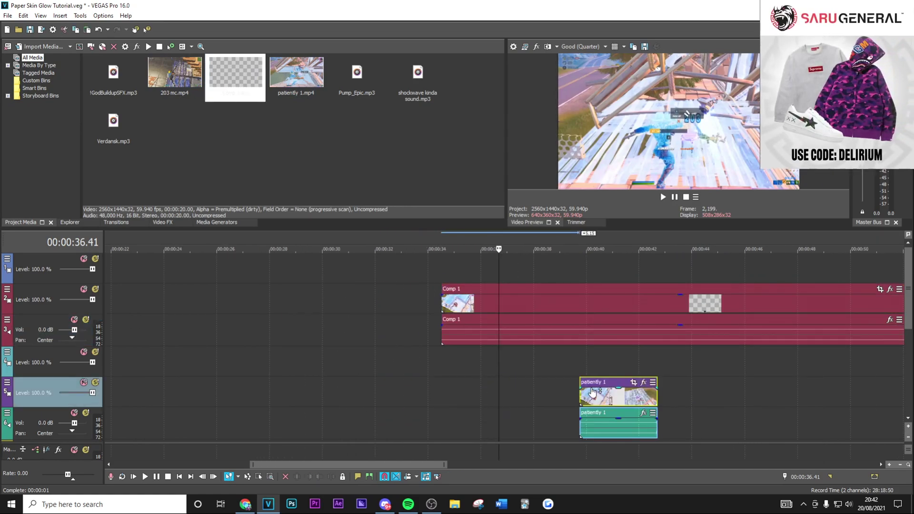
scroll(487, 351, "up", 1)
scroll(533, 297, "down", 4)
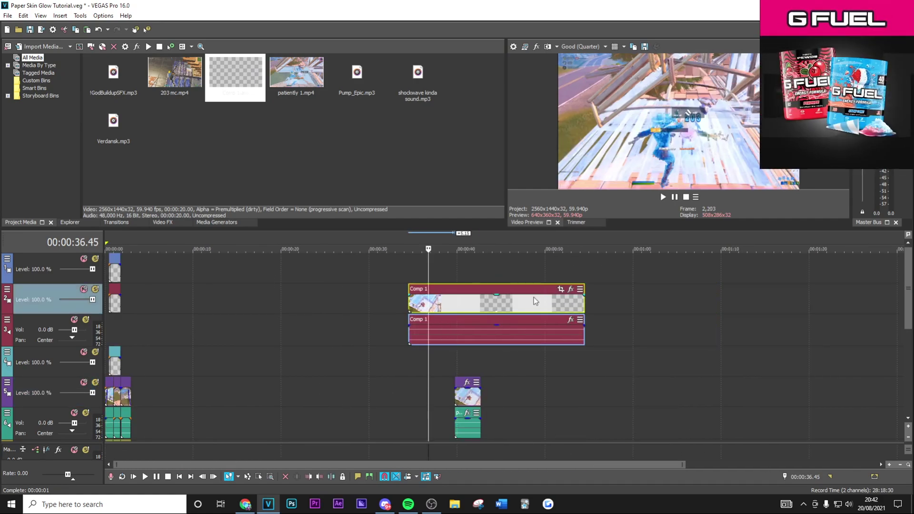
left_click(533, 297)
left_click(416, 306)
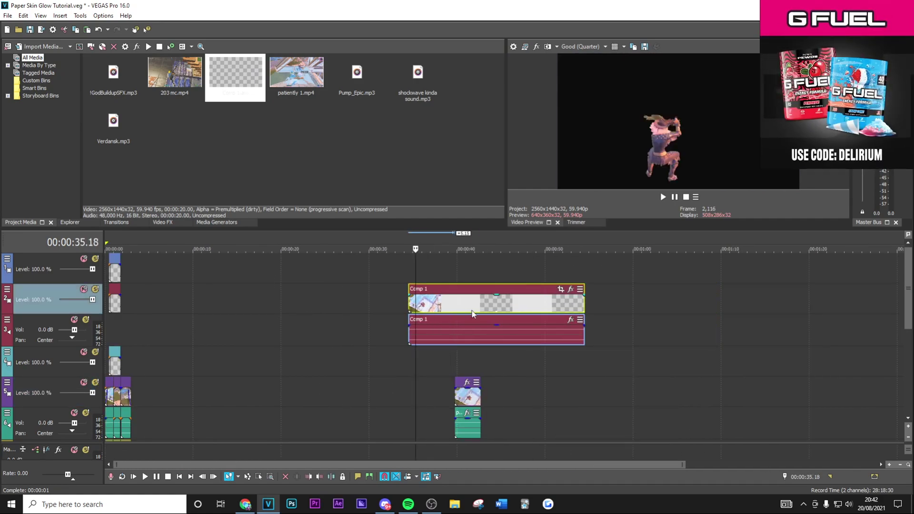
scroll(472, 314, "up", 4)
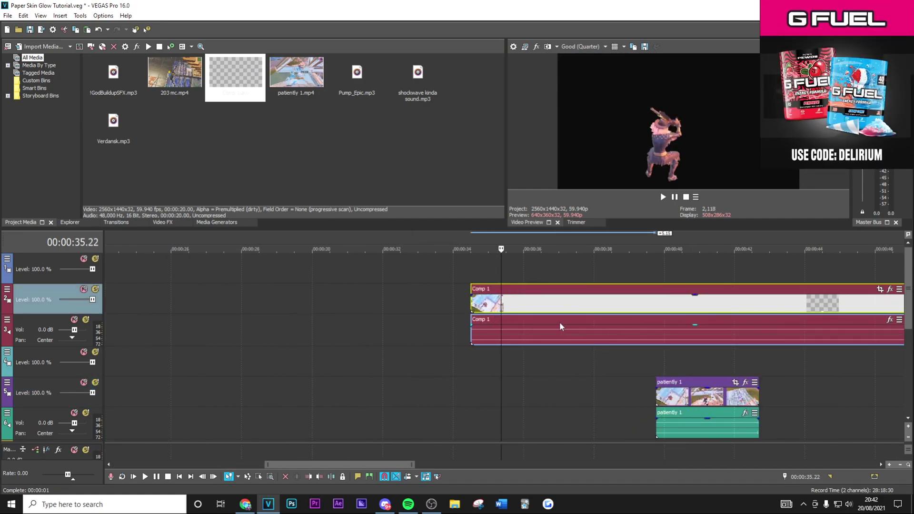
Set the alpha channel to Premultiplied (dirty) in the Comp 1 clip's media properties.
right_click(668, 307)
left_click(692, 484)
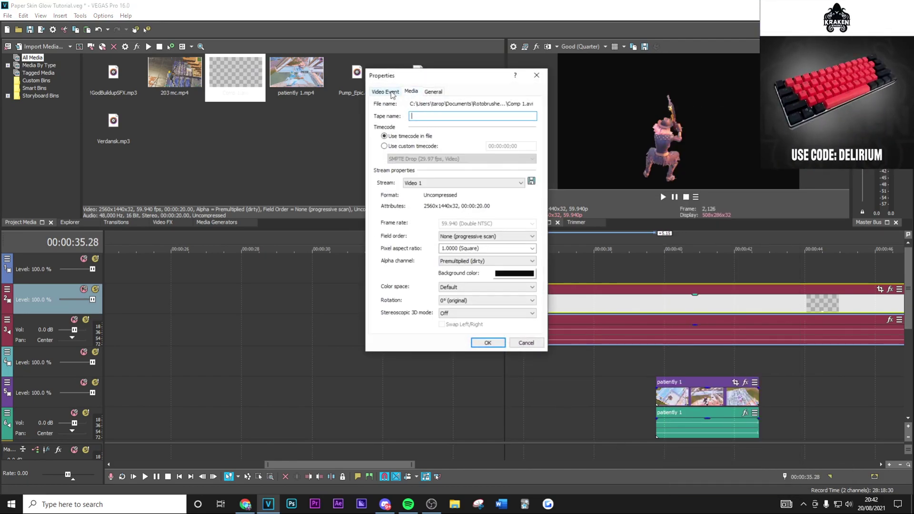
left_click(466, 261)
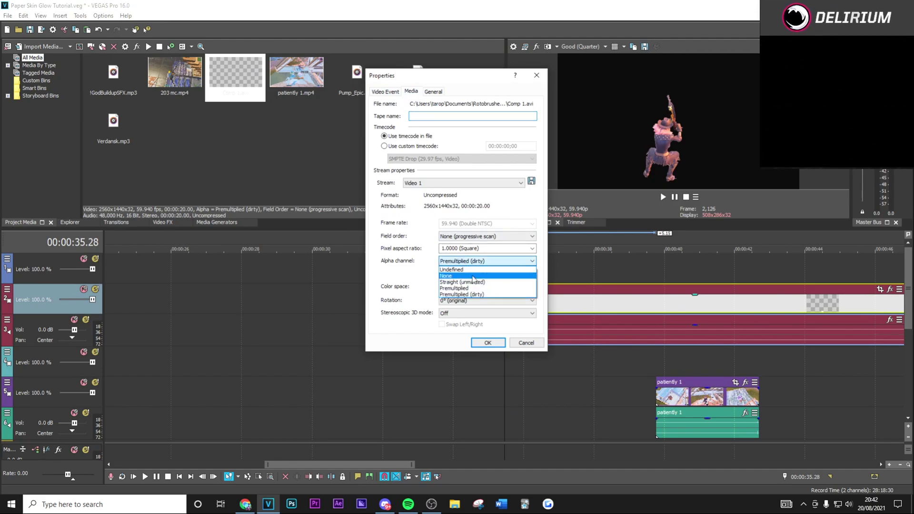
left_click(470, 295)
left_click(487, 343)
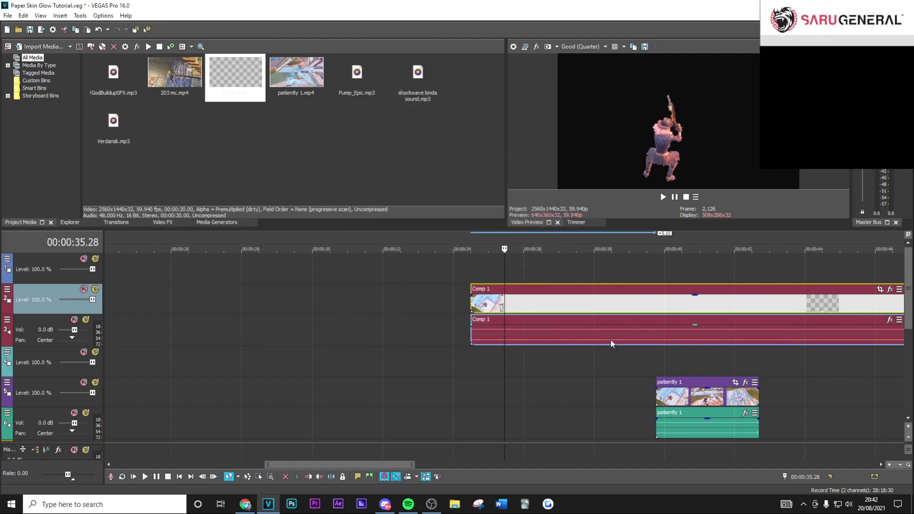
Align the start of the patiently 1 clip with the start of Comp 1 at 00:00:34.30 and play both clips together.
left_click_drag(679, 394, 501, 394)
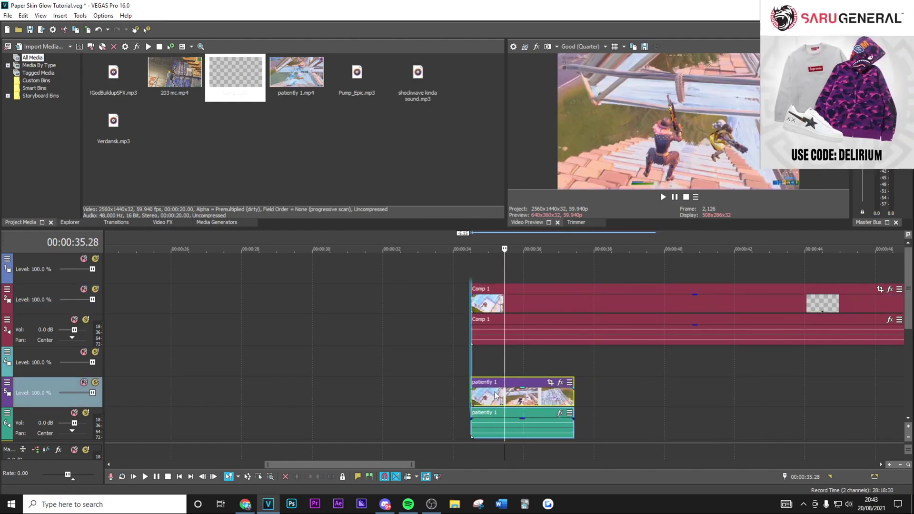
scroll(532, 341, "up", 5)
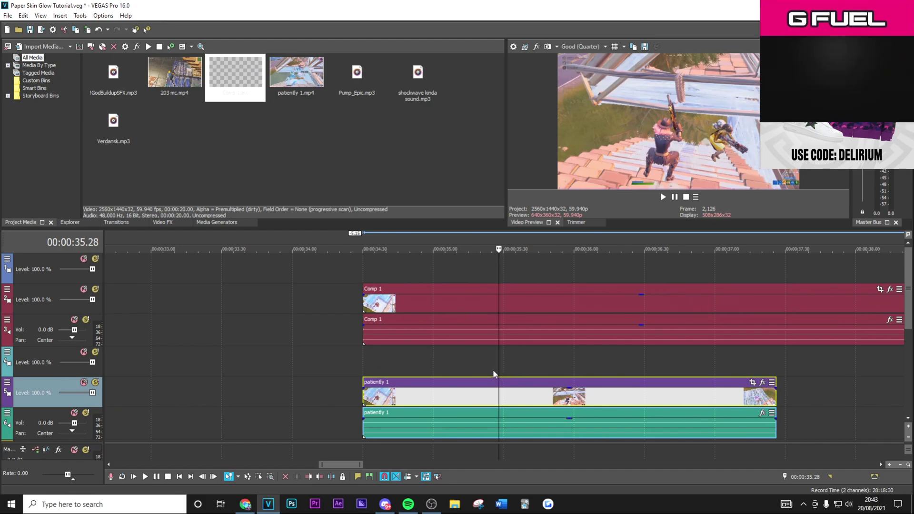
left_click(362, 369)
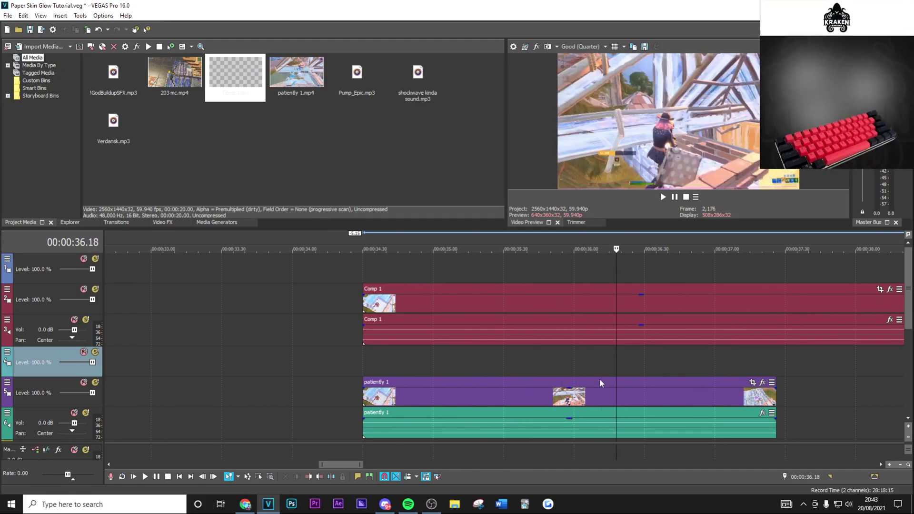
Cut Comp 1 at 00:00:36.18 and delete the remainder after the cut.
scroll(583, 370, "up", 2)
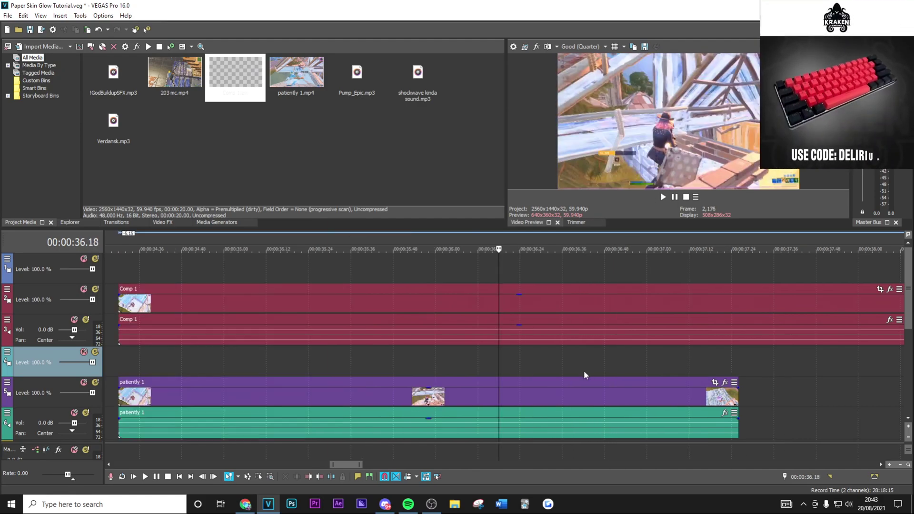
right_click(511, 303)
left_click(527, 291)
key("Delete")
Add a fade-in of about half a second to the start of Comp 1's video, using a slow-starting curve.
scroll(365, 315, "down", 3)
left_click(373, 274)
scroll(524, 301, "up", 3)
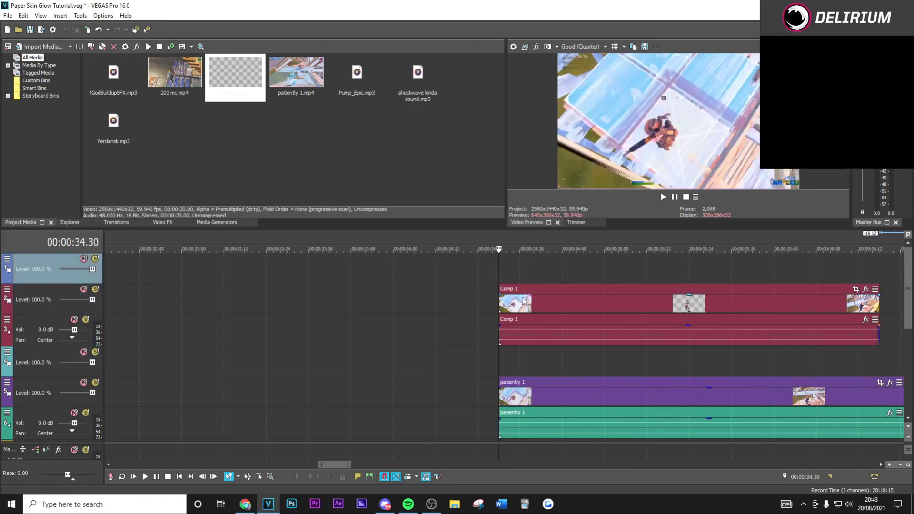
left_click_drag(496, 294, 584, 299)
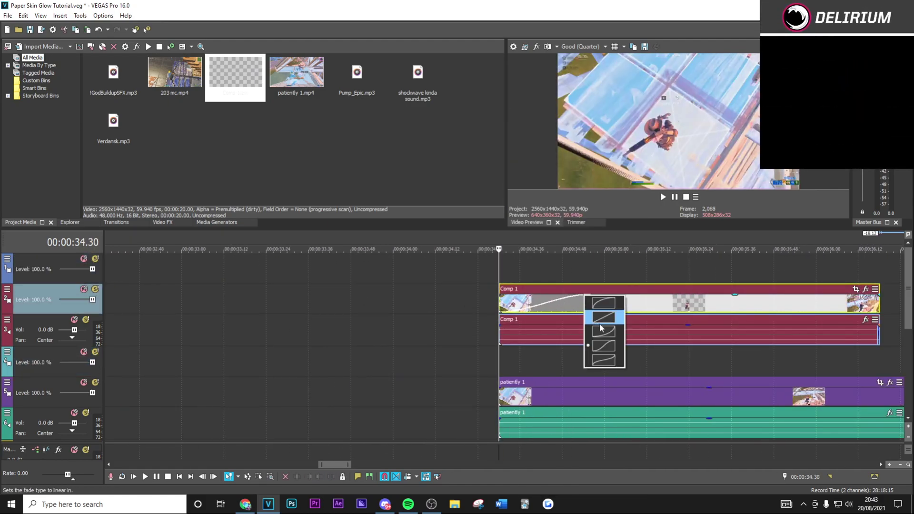
left_click(601, 328)
Split the patiently 1 clip at 00:00:36.18, in line with the end of Comp 1.
scroll(576, 320, "down", 3)
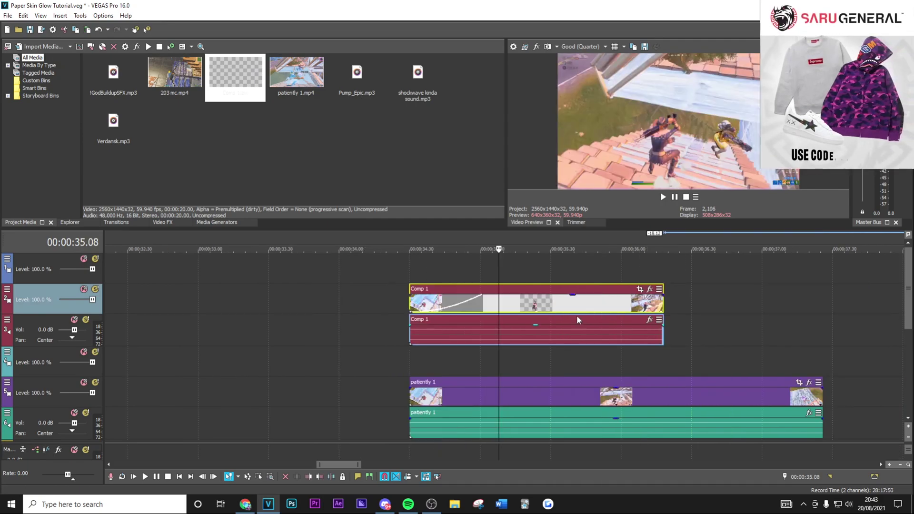
scroll(577, 320, "down", 2)
left_click(620, 398)
scroll(541, 402, "up", 3)
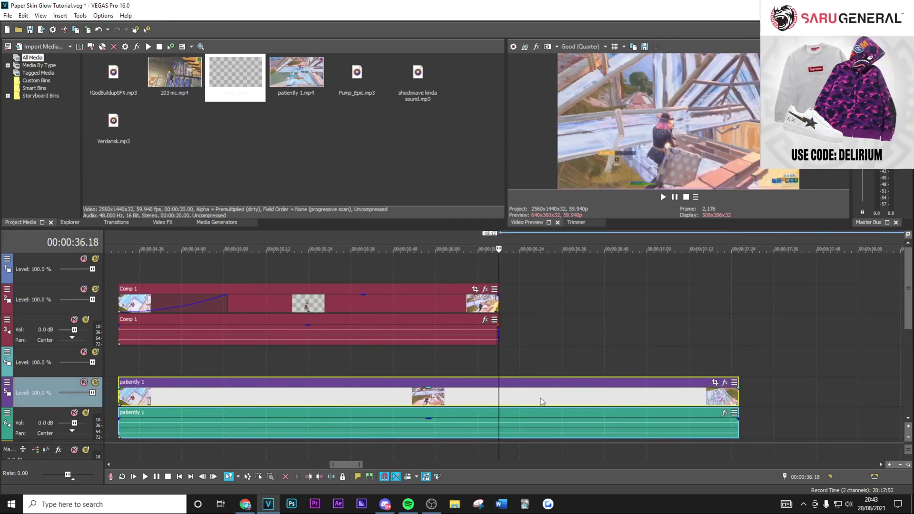
key("s")
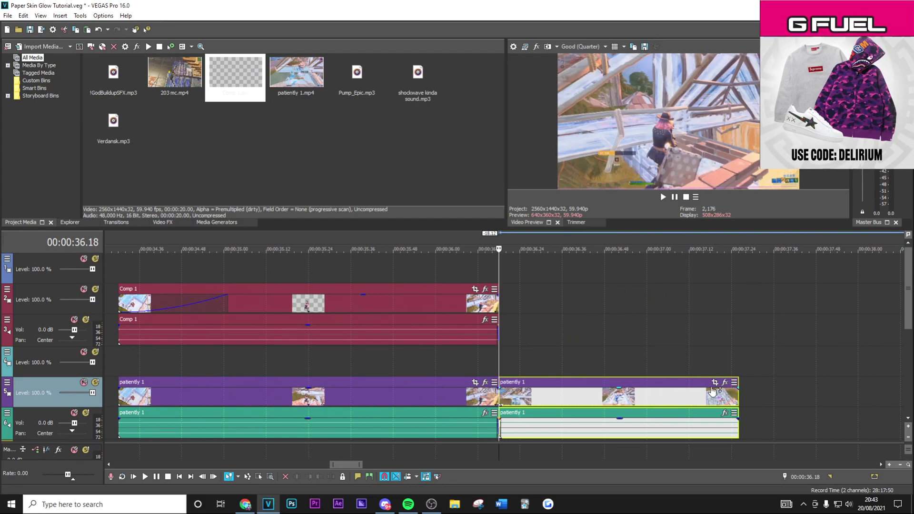
Apply the !TaroExtremeImpact effect chain from the Paper Sketch Buildup presets to the second part of patiently 1.
left_click(724, 382)
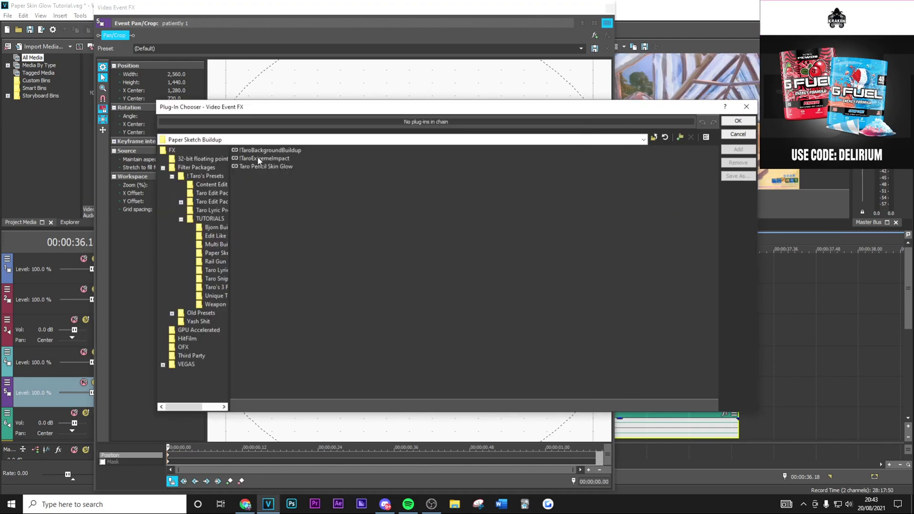
double_click(260, 158)
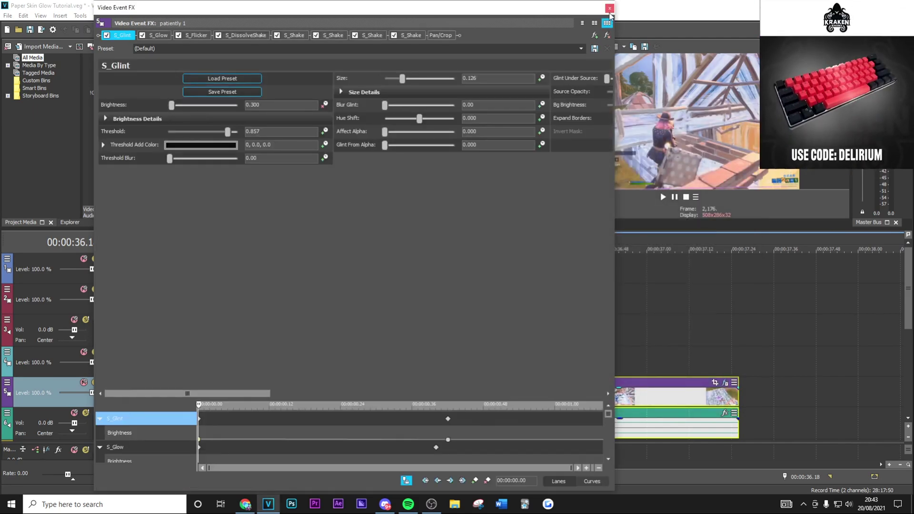
left_click(609, 8)
scroll(529, 335, "down", 4)
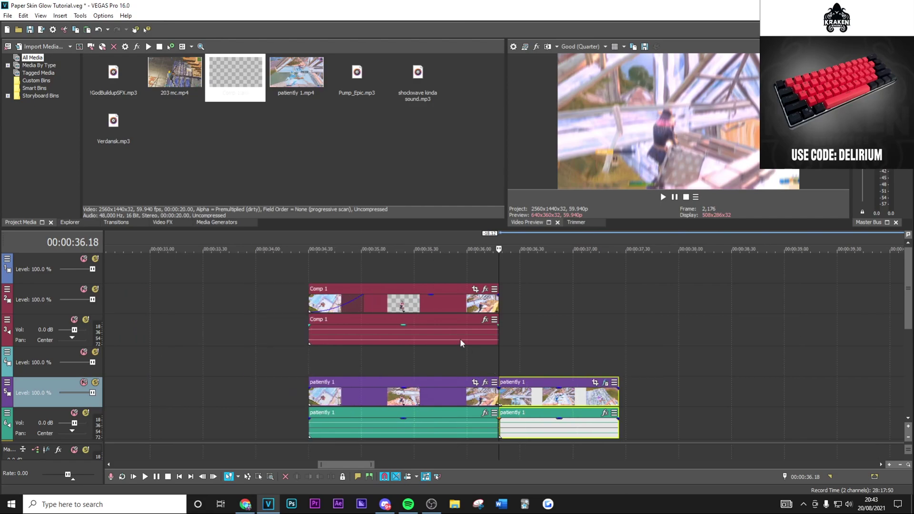
Apply the Taro Pencil Skin Glow effect chain to the Comp 1 video.
left_click(442, 301)
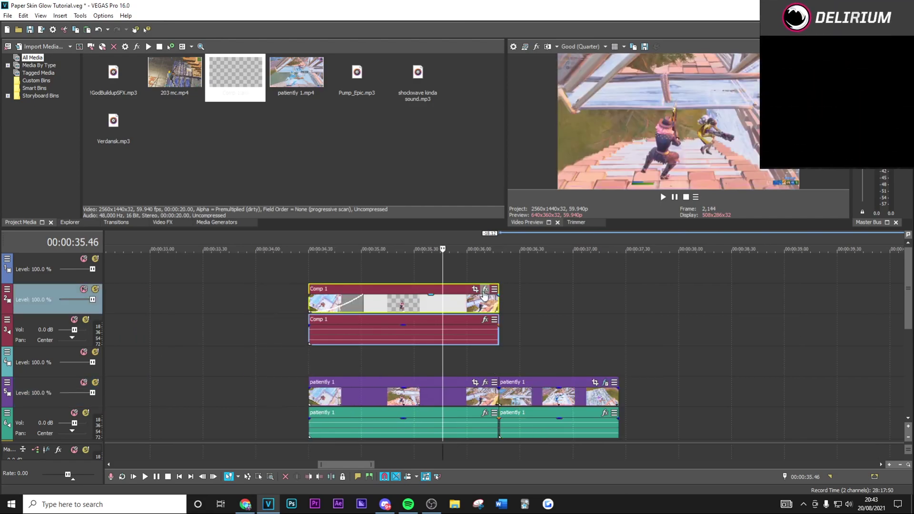
left_click(486, 290)
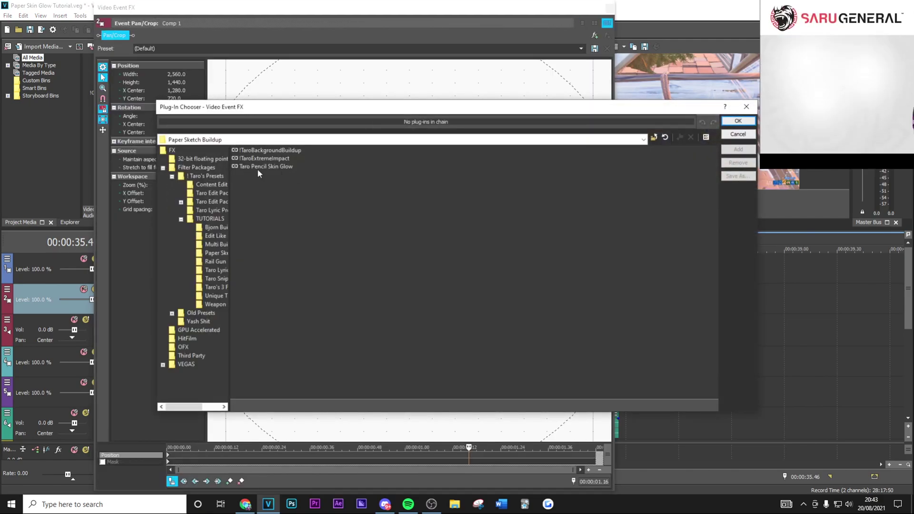
left_click(260, 167)
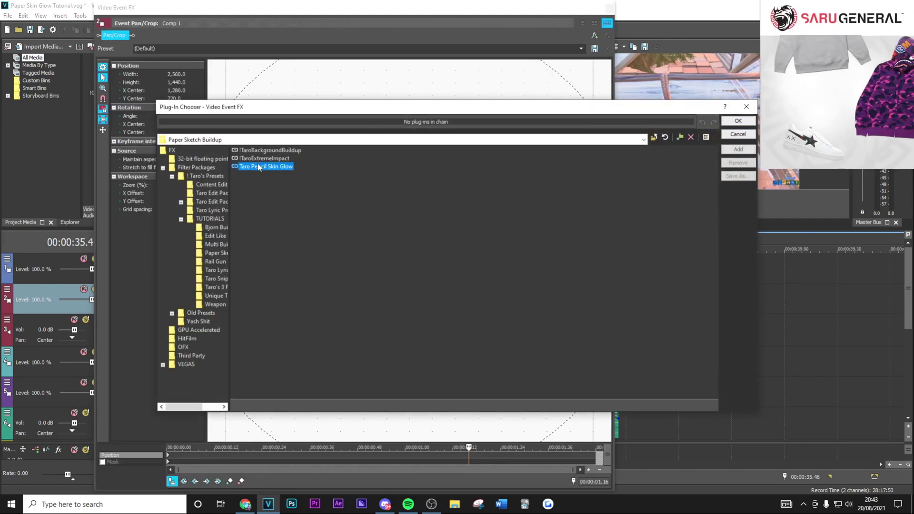
left_click(738, 120)
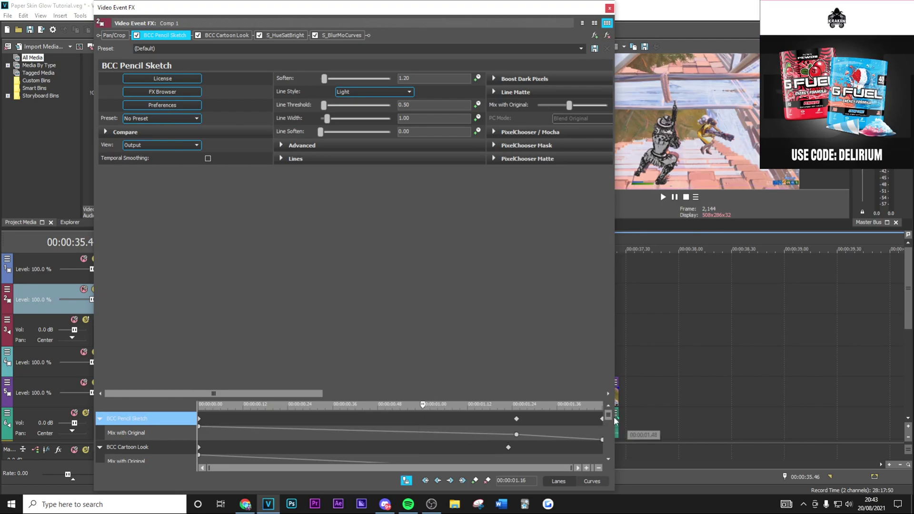
Examine the keyframes of the pencil sketch, cartoon look, saturation and blur effects on Comp 1, and play back the clip.
scroll(609, 424, "down", 2)
left_click(509, 419)
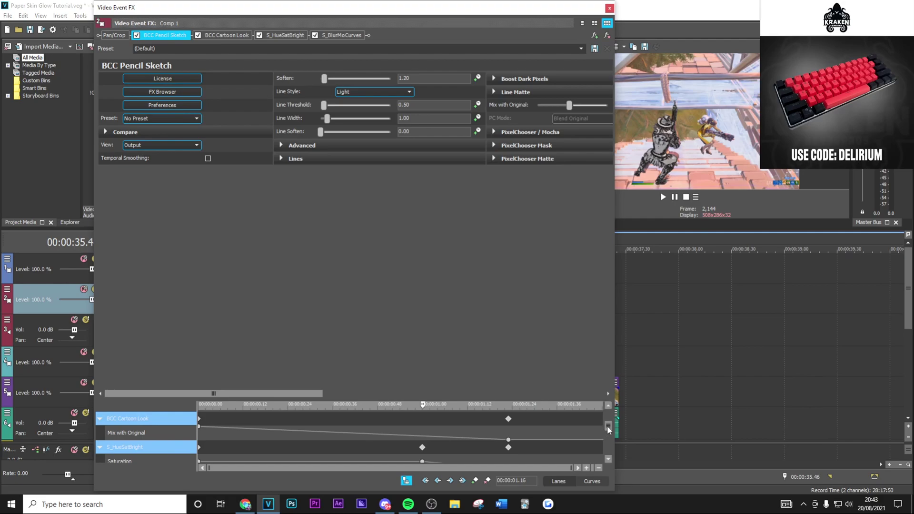
left_click_drag(608, 428, 610, 441)
left_click(508, 448)
left_click_drag(509, 421, 610, 455)
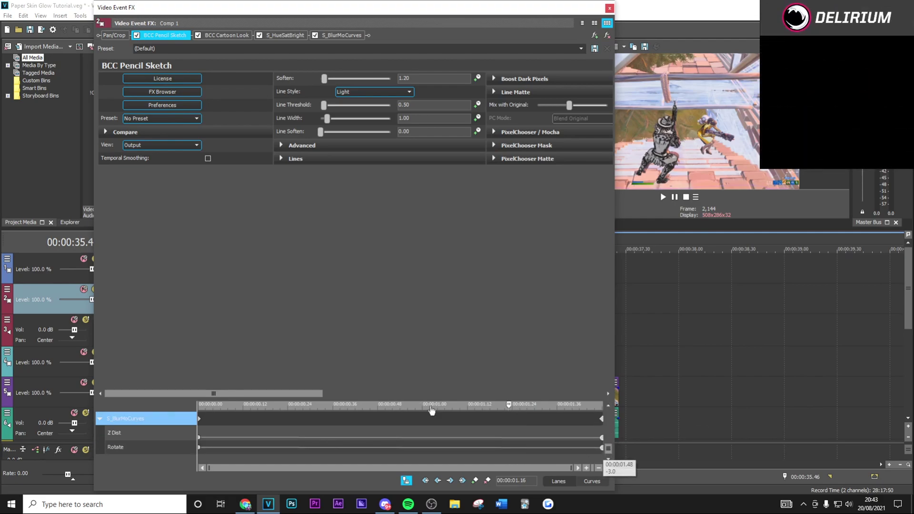
left_click(609, 8)
left_click(383, 276)
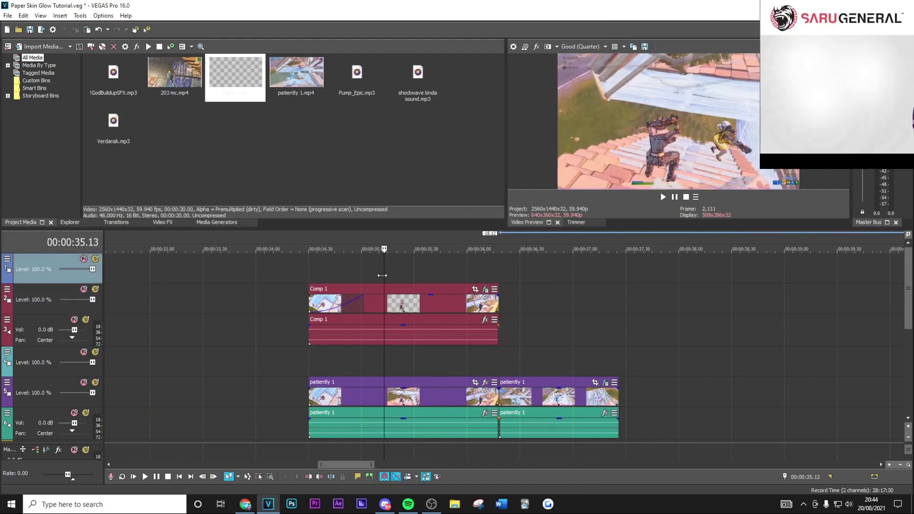
key("space")
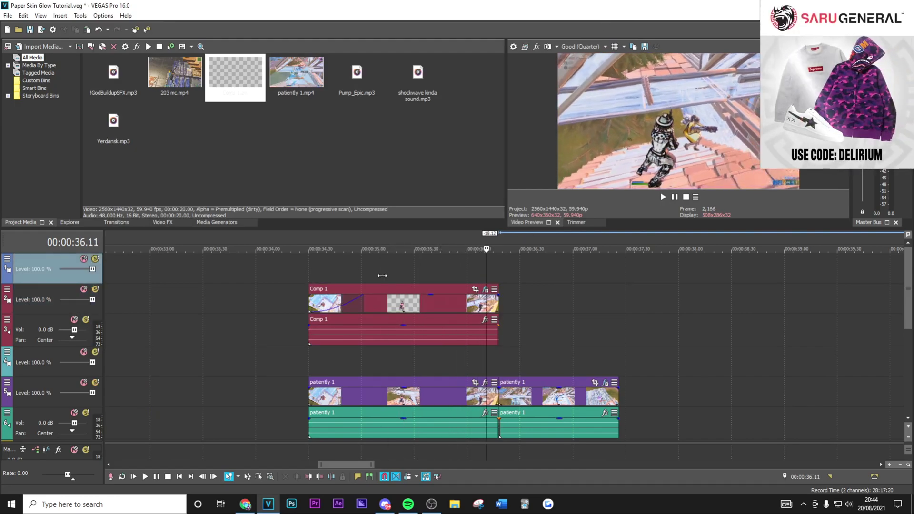
Split the first part of patiently 1 at 00:00:35.38, 40 frames before the existing cut.
left_click(483, 293)
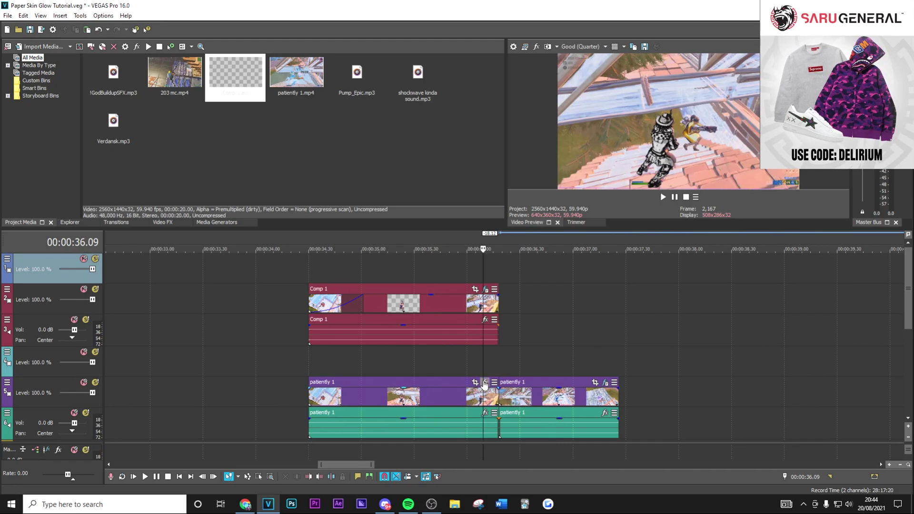
left_click(499, 392)
left_click(802, 477)
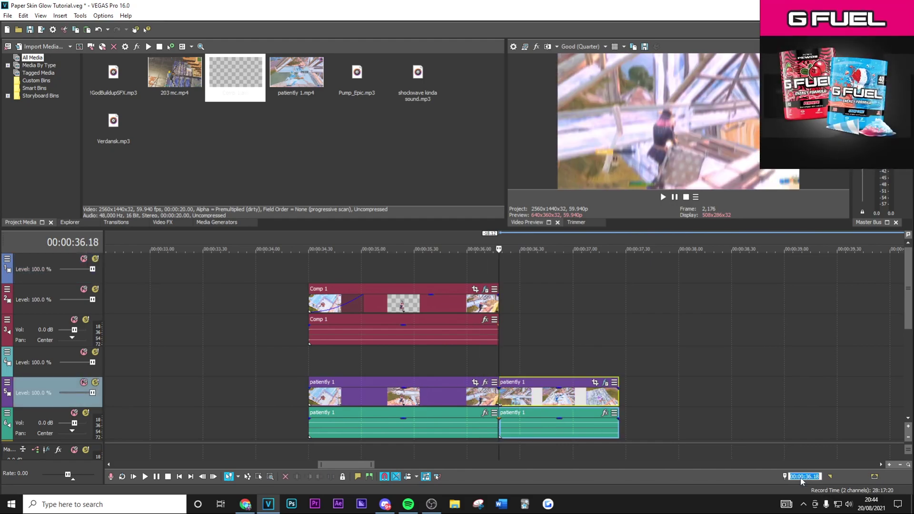
type("-40")
key("Return")
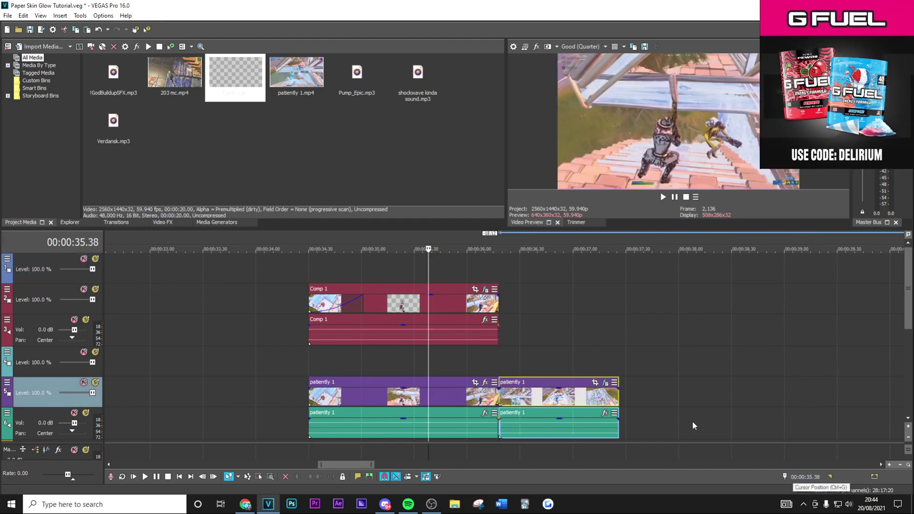
scroll(510, 410, "up", 3)
right_click(581, 398)
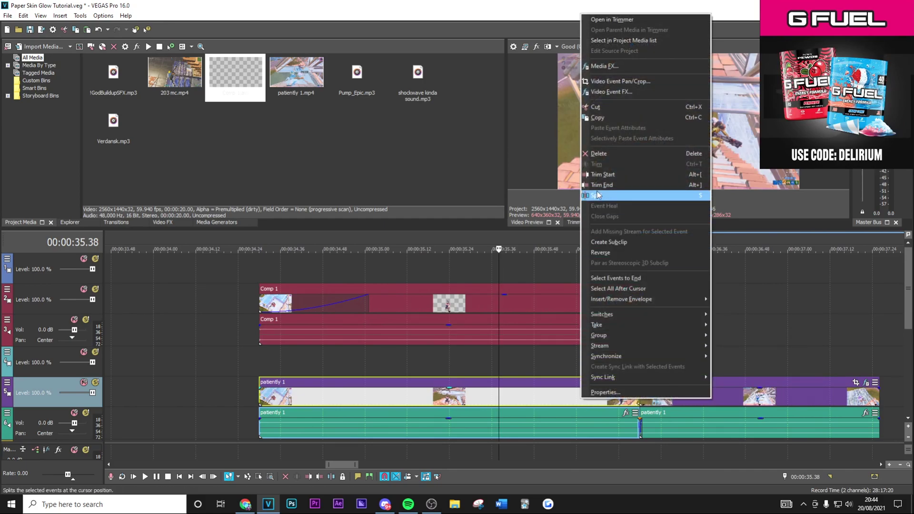
left_click(597, 195)
Apply the !TaroBackgroundBuildup effect chain to the middle part of patiently 1 and play it back.
left_click(625, 383)
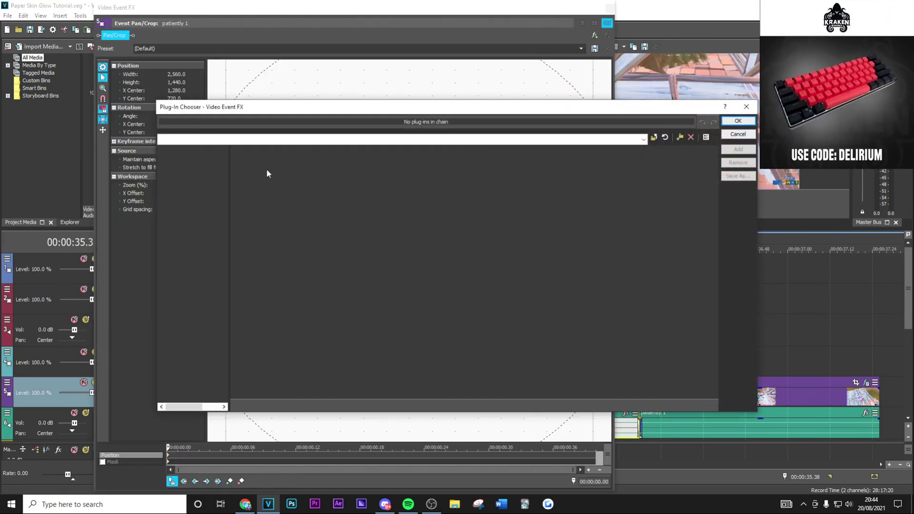
left_click(738, 121)
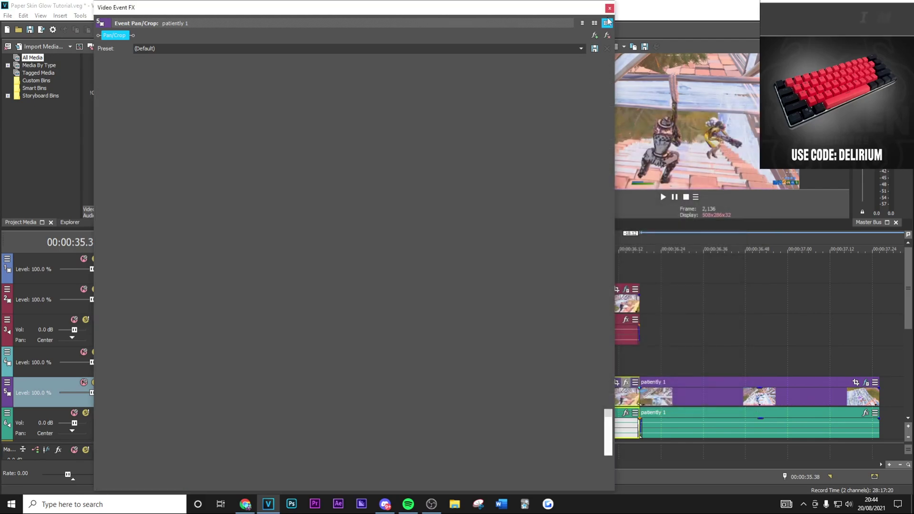
left_click(609, 7)
left_click(586, 367)
key("space")
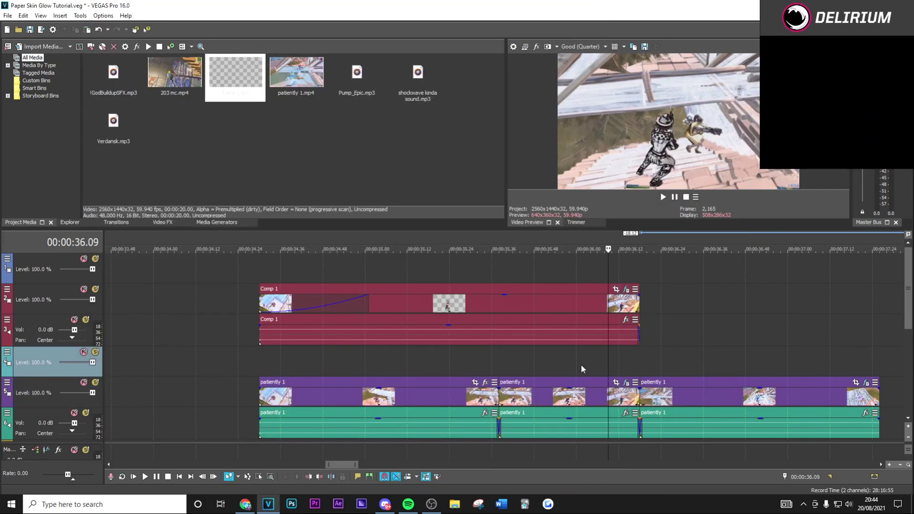
key("space")
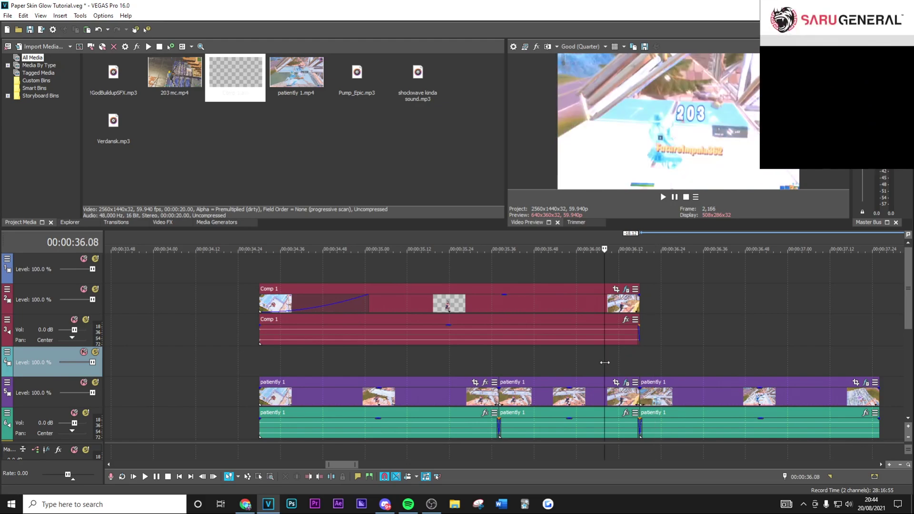
Insert a new video track at the start of the track list and copy the Comp 1 video onto the track above the original.
scroll(550, 323, "down", 2)
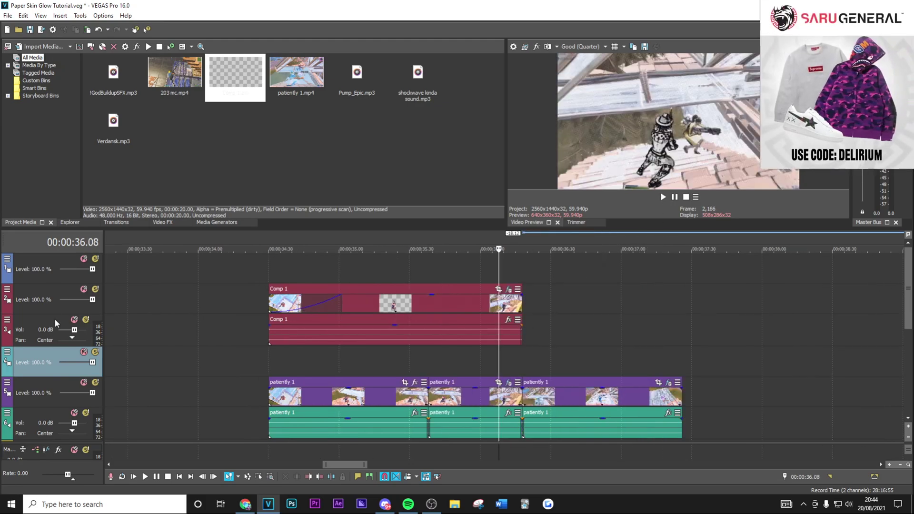
right_click(48, 277)
left_click(79, 282)
left_click_drag(408, 342, 433, 304)
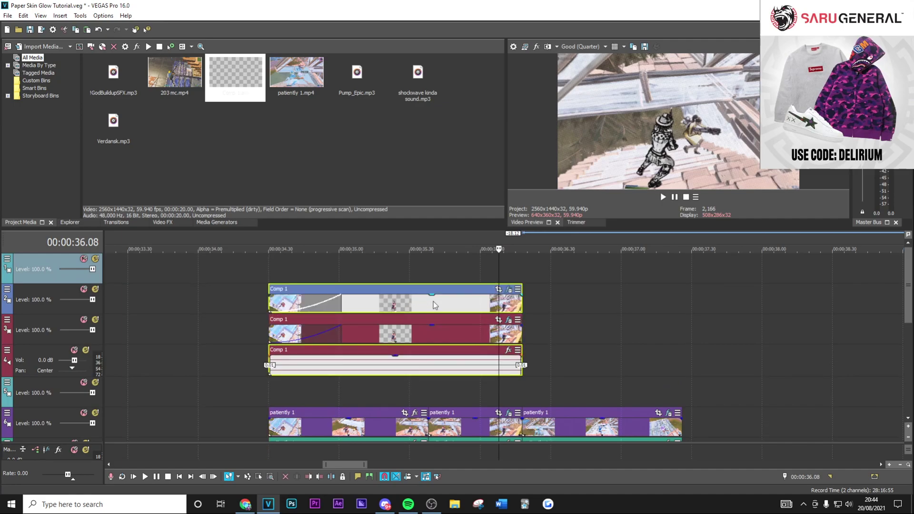
At 00:00:36.02, set the Comp 1 copy's Pan/Crop frame to about 2,706.8 by 1,522.6, centred at about 1,534.9, 643.7.
left_click(498, 290)
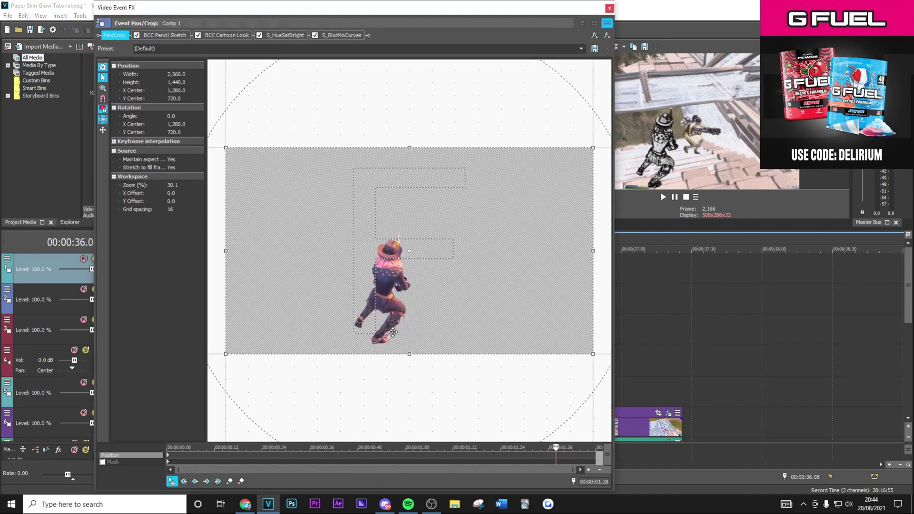
left_click(610, 8)
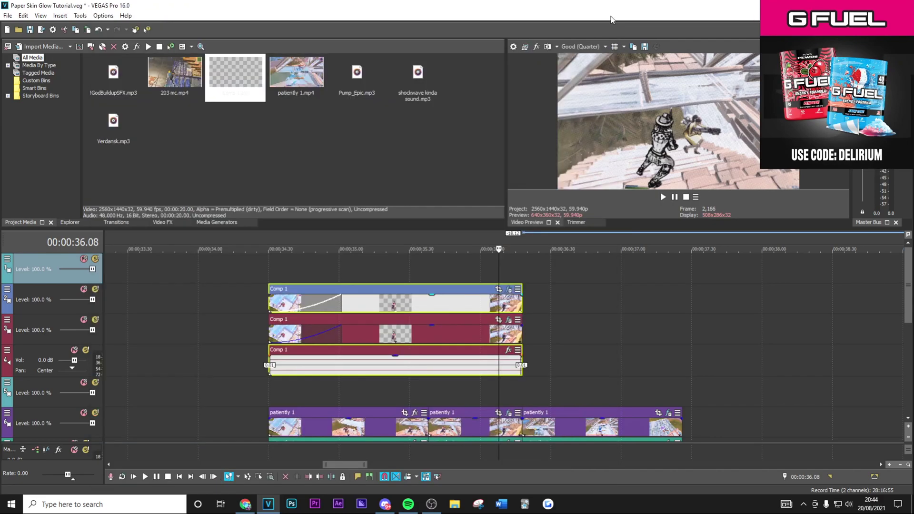
left_click(492, 305)
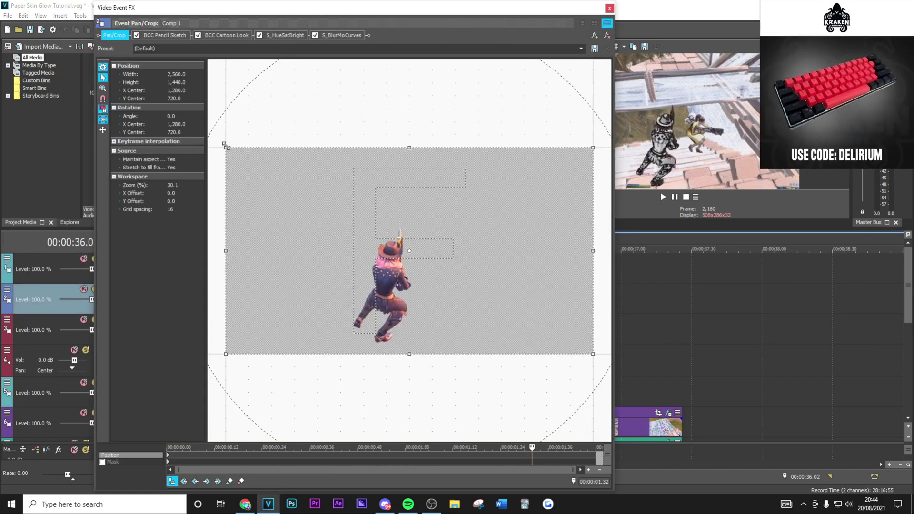
left_click_drag(224, 144, 192, 133)
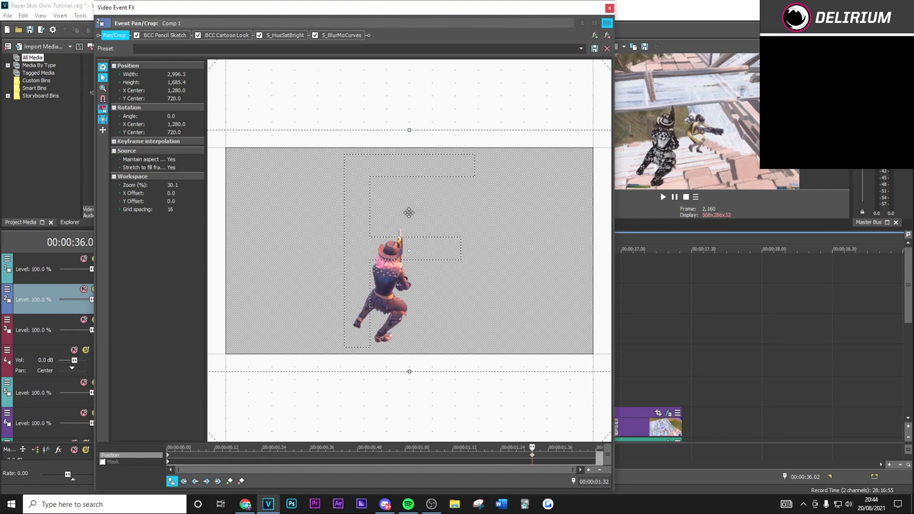
left_click_drag(409, 213, 419, 216)
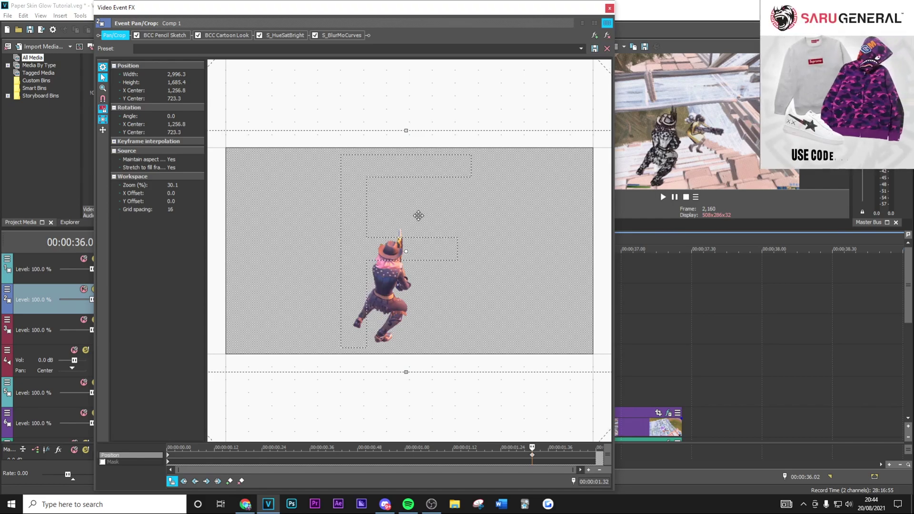
left_click_drag(502, 231, 526, 231)
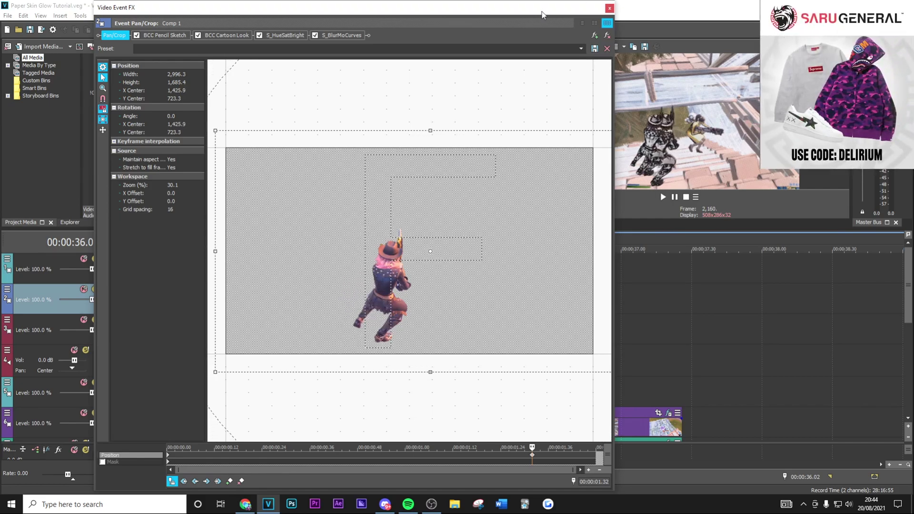
left_click_drag(542, 14, 445, 15)
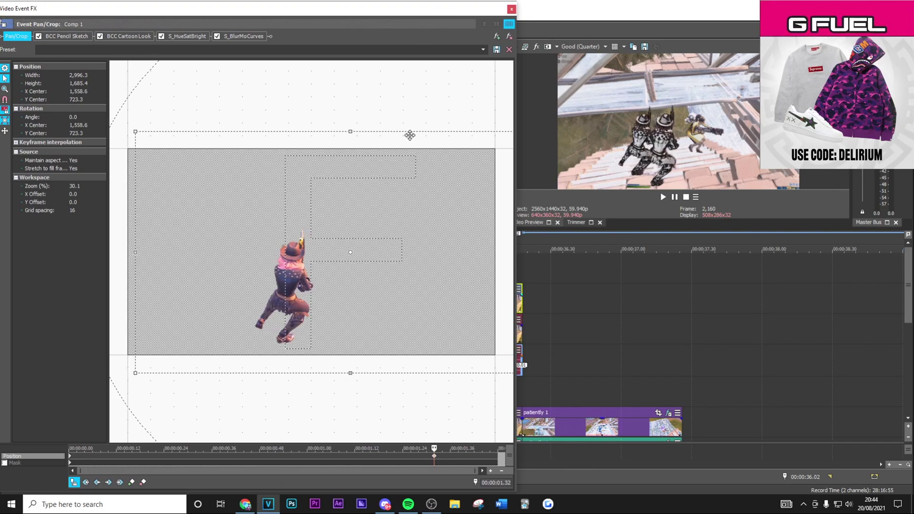
left_click_drag(408, 135, 409, 136)
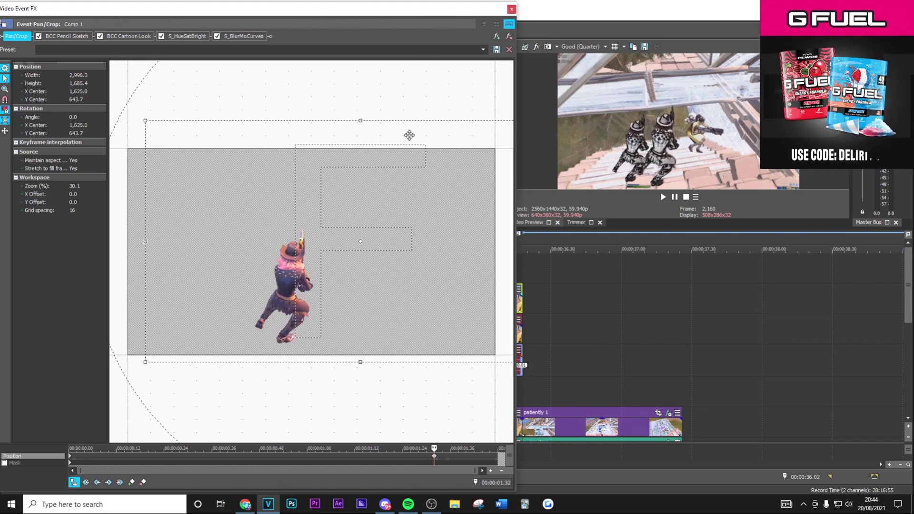
scroll(374, 197, "down", 2)
left_click_drag(182, 150, 194, 158)
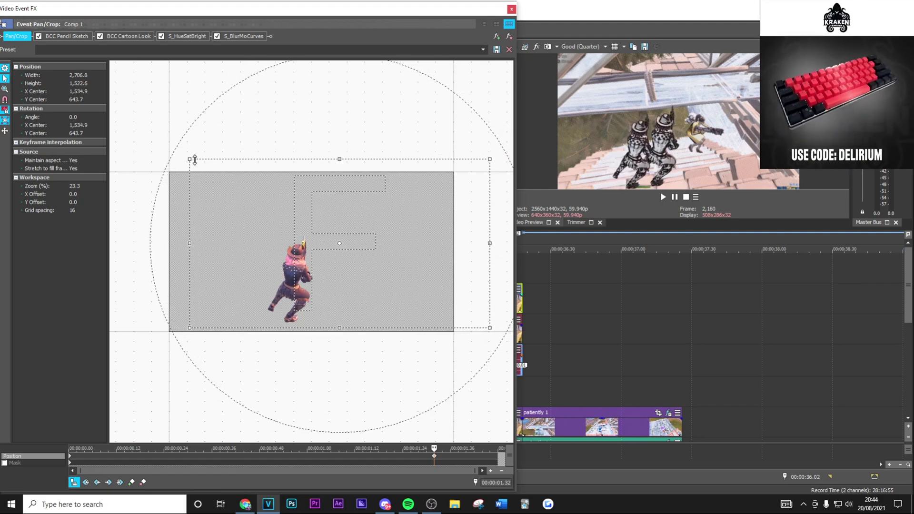
Change the interpolation of the copy's first Position keyframe and add a keyframe at 00:00:01.43 in the Pan/Crop timeline.
left_click(71, 457)
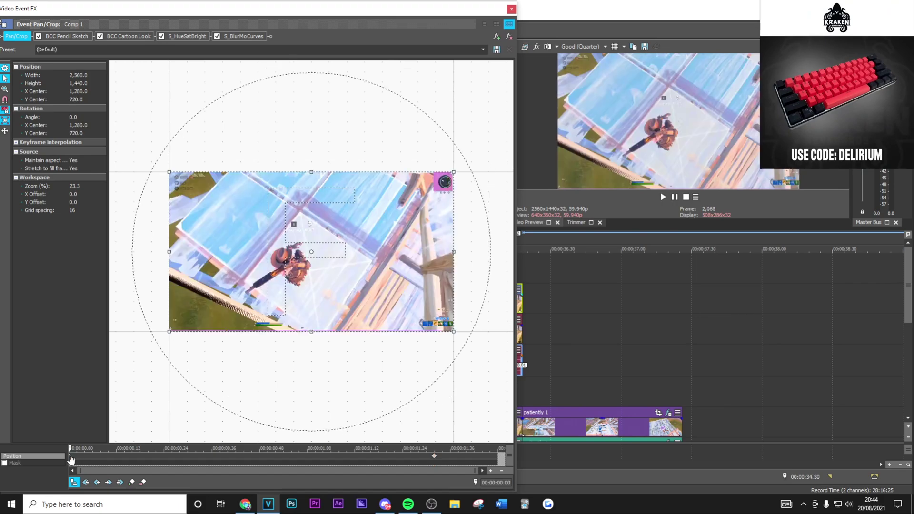
right_click(72, 456)
left_click(98, 431)
left_click_drag(72, 456, 478, 456)
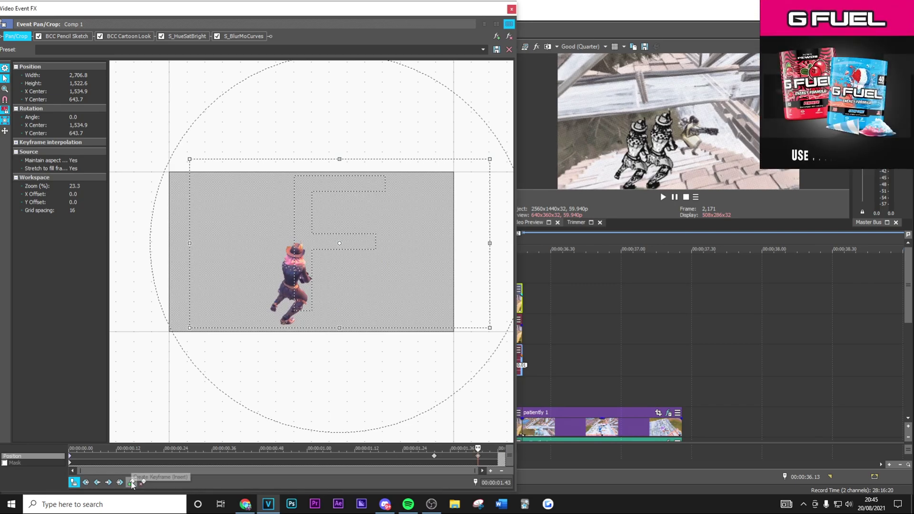
Restore the copy's default Pan/Crop framing at 00:00:01.48 and set the 00:00:01.43 Position keyframe to Fast.
right_click(345, 211)
left_click(369, 219)
right_click(477, 457)
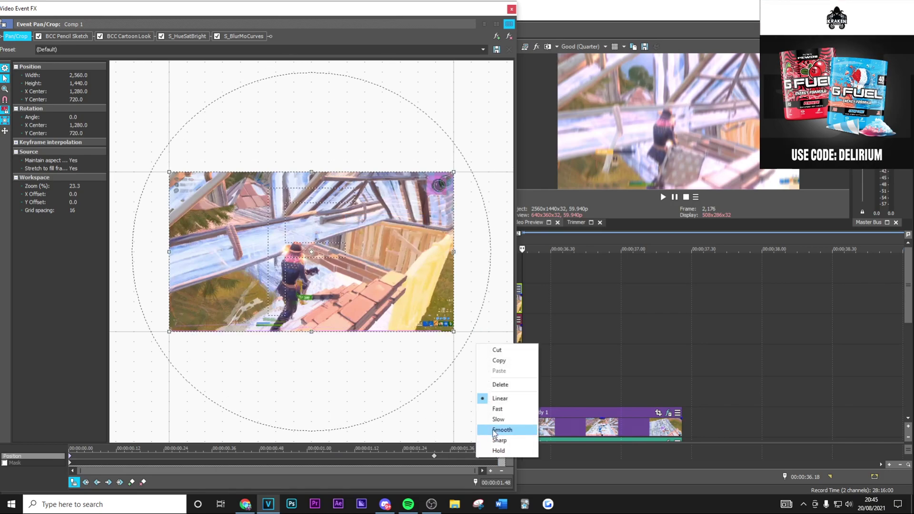
left_click(497, 408)
right_click(434, 457)
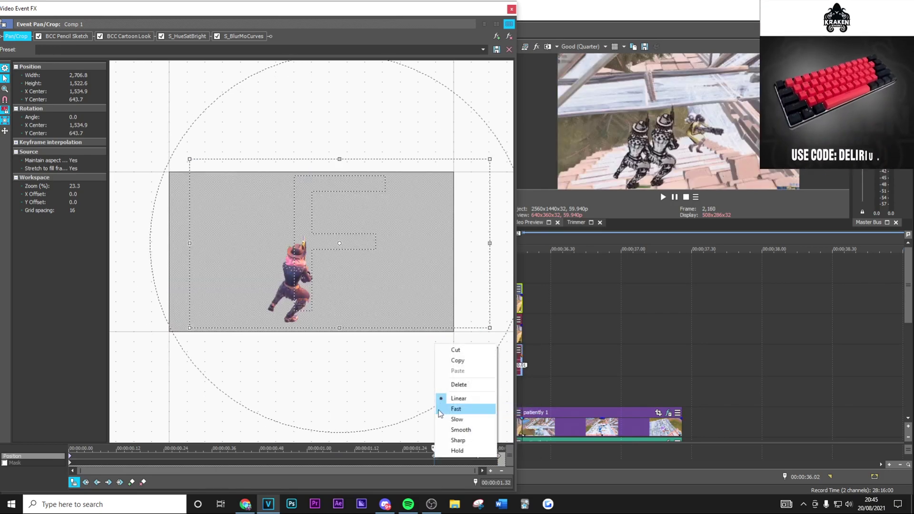
left_click(512, 9)
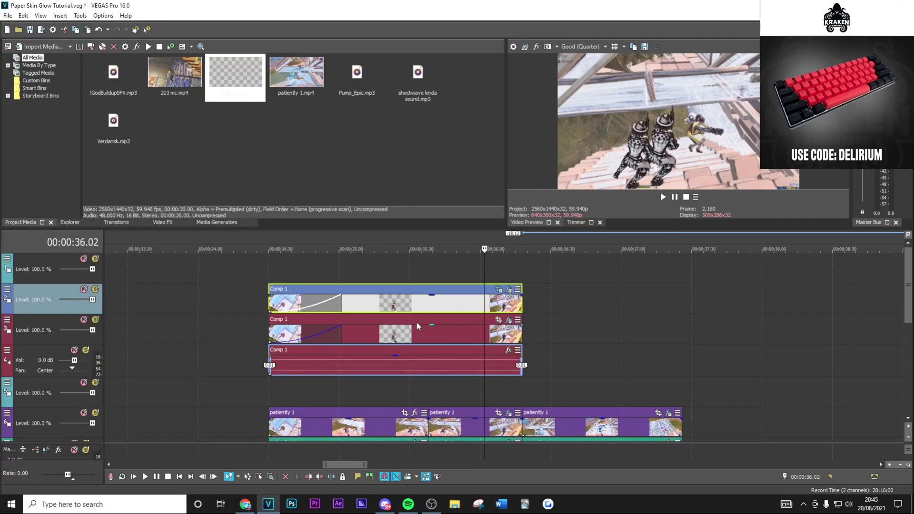
Duplicate the adjusted Comp 1 copy onto the empty first track and set its Pan/Crop X Center to about 1,060.6 at 00:00:01.32.
left_click_drag(410, 301, 408, 274)
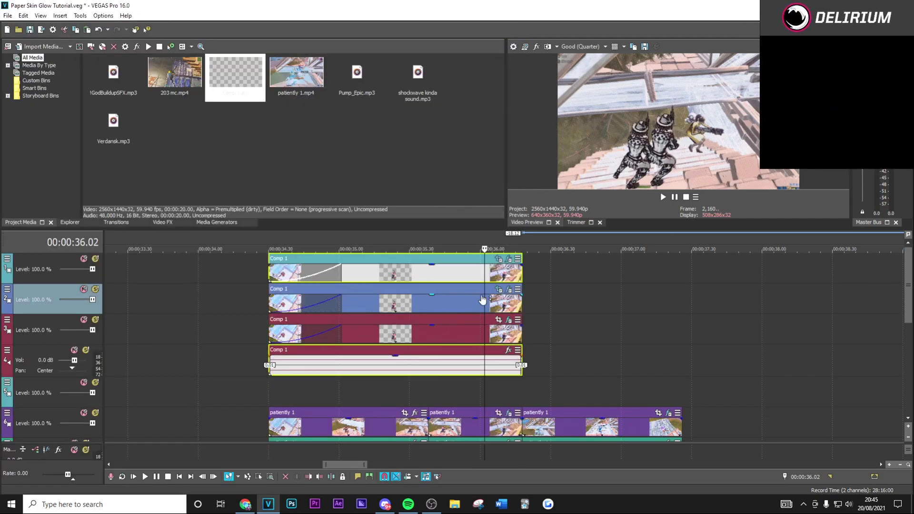
left_click(498, 260)
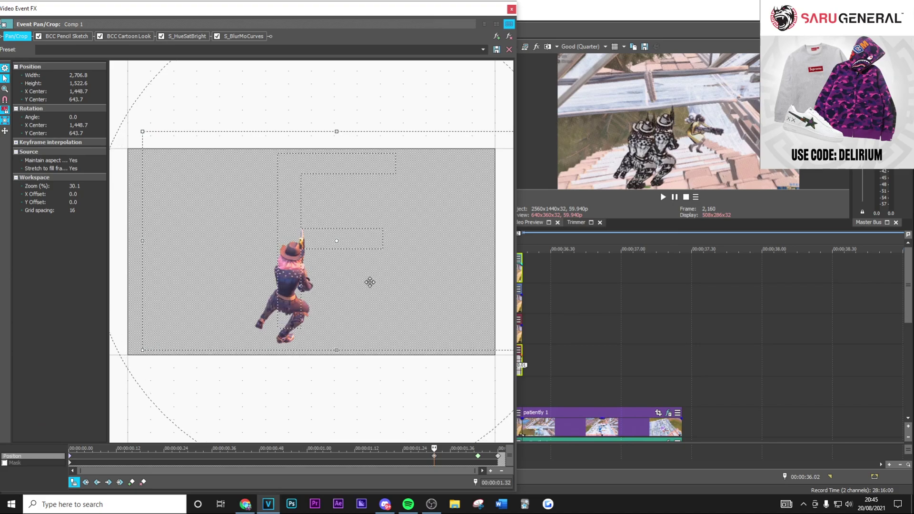
key("Left")
key("Left")
key("Left")
key("Left")
key("Left")
key("Left")
key("Left")
key("Left")
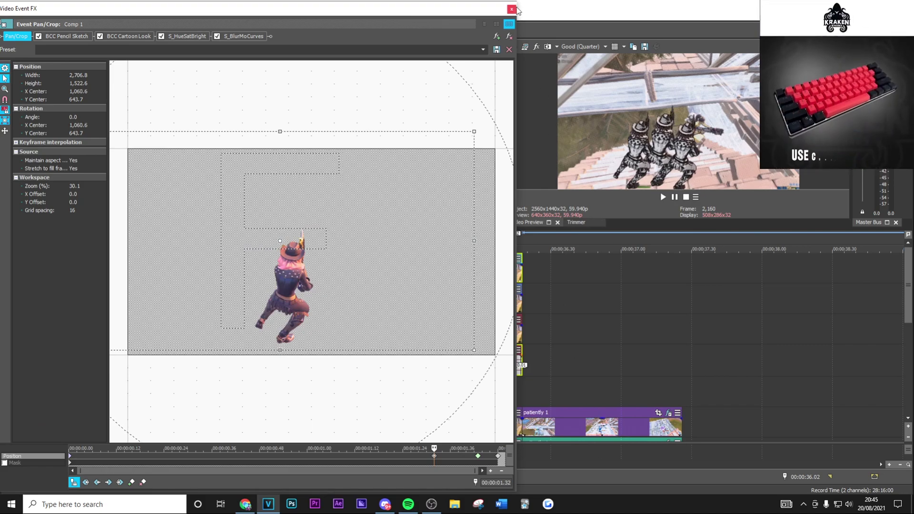
Recreate the new copy's Position keyframe at 00:00:01.43 from the in-between framing, with Fast interpolation.
left_click(478, 457)
left_click(130, 482)
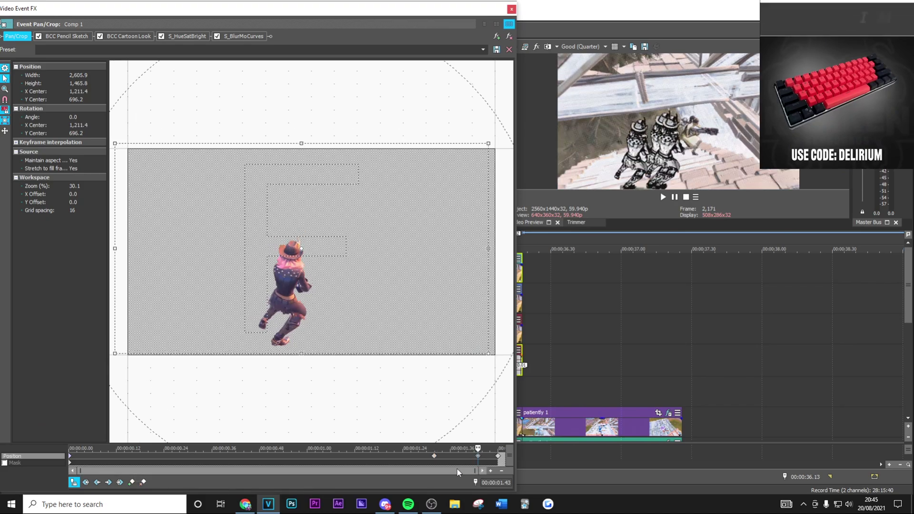
right_click(478, 455)
left_click(500, 408)
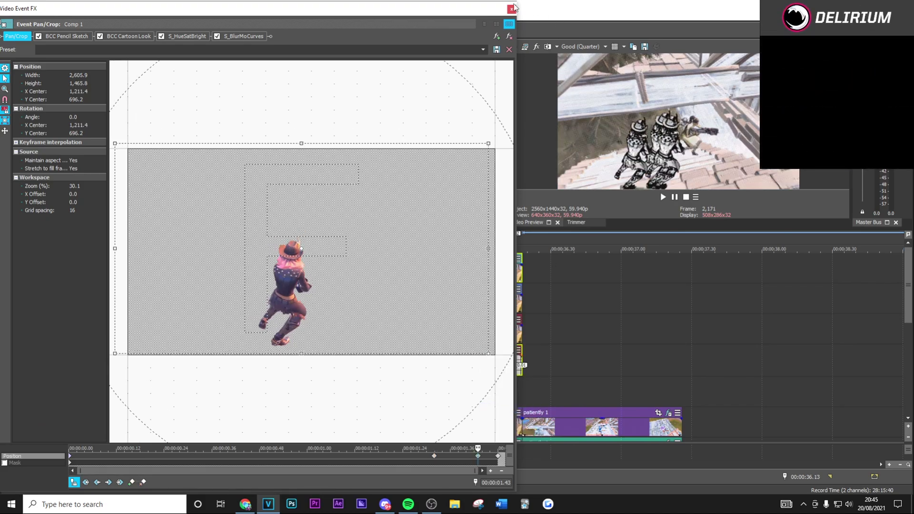
left_click(511, 9)
Play back the section with the three layered Comp 1 characters and place the cursor at 00:00:36.20.
left_click(416, 277)
key("space")
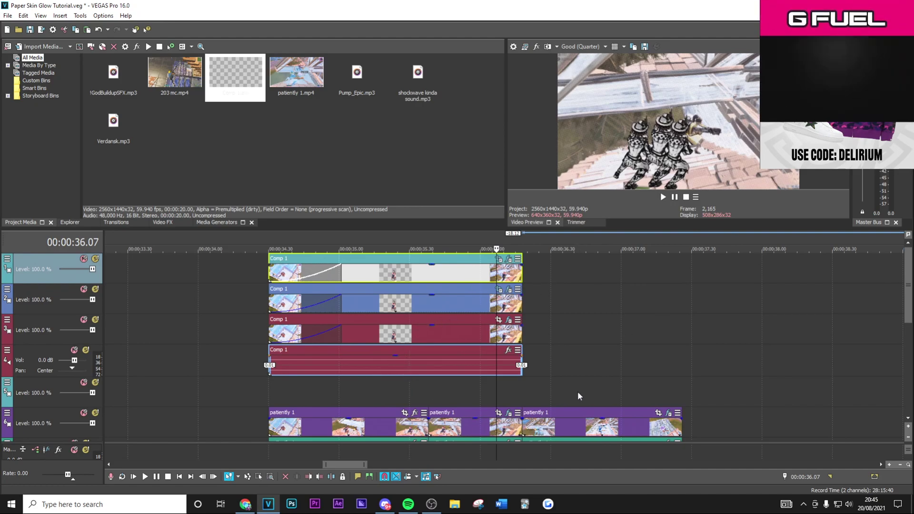
left_click(527, 403)
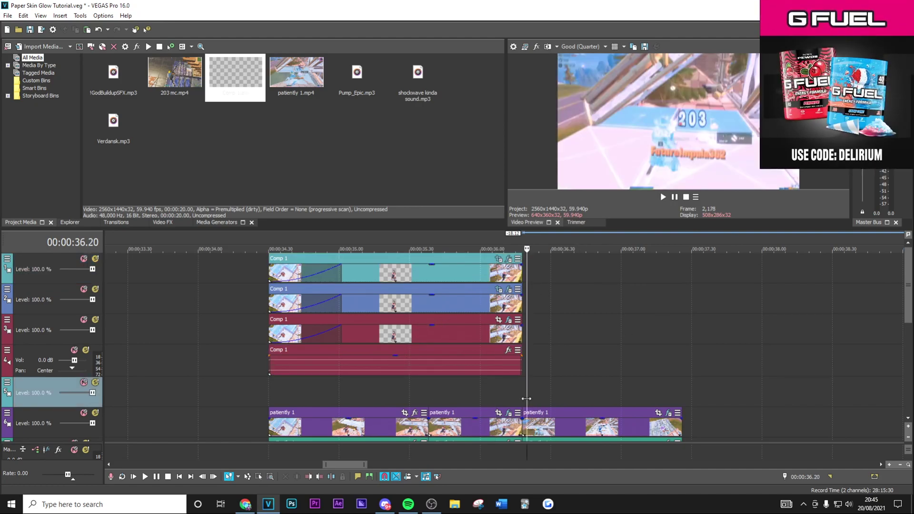